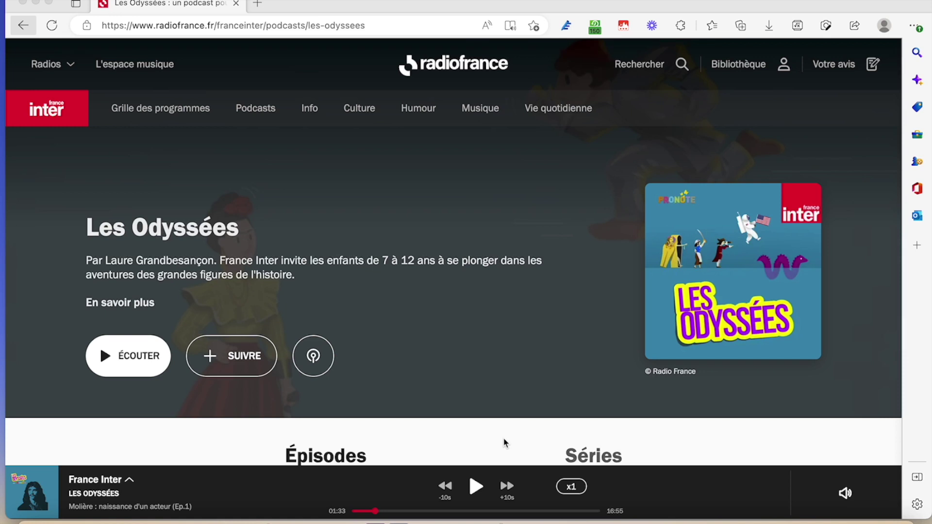
- Scroll down and back up through the Les Odyssées podcast page on France Inter
scroll(504, 442, "down", 1)
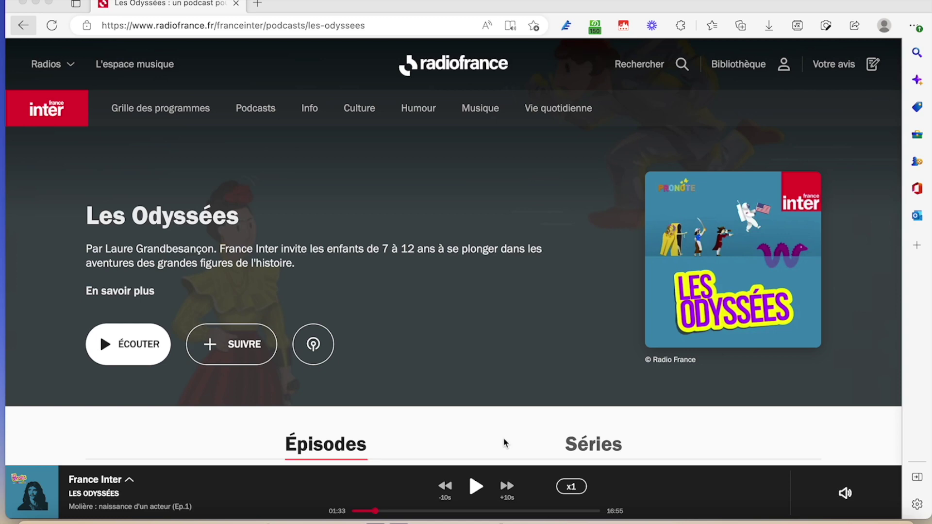
scroll(505, 443, "down", 5)
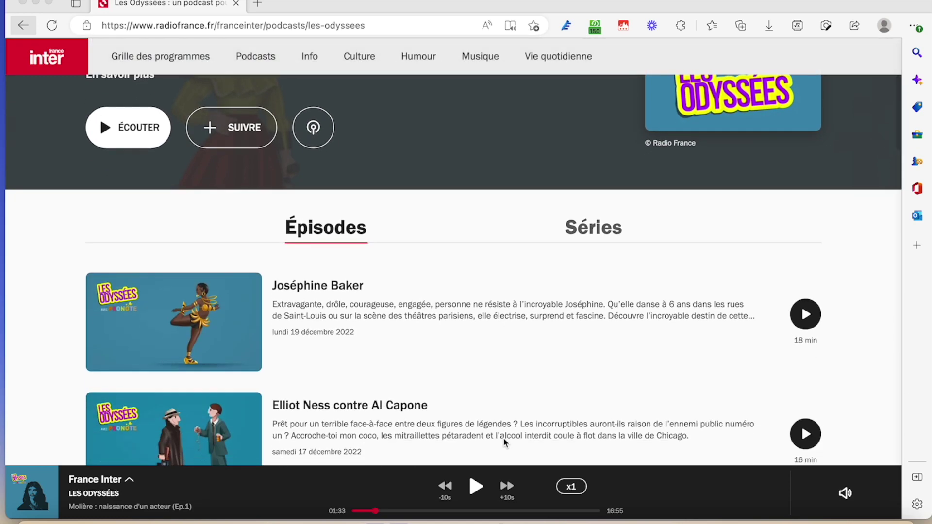
scroll(504, 443, "down", 3)
scroll(505, 443, "down", 3)
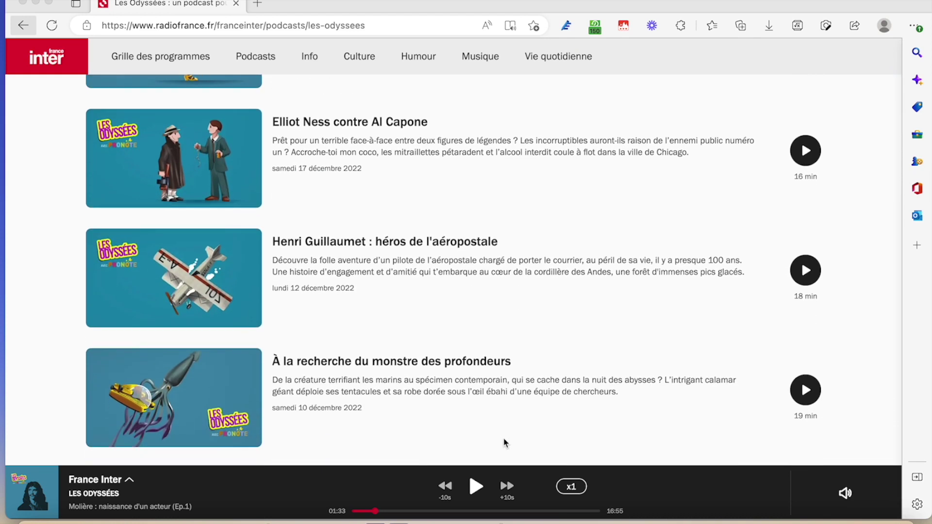
scroll(505, 442, "up", 6)
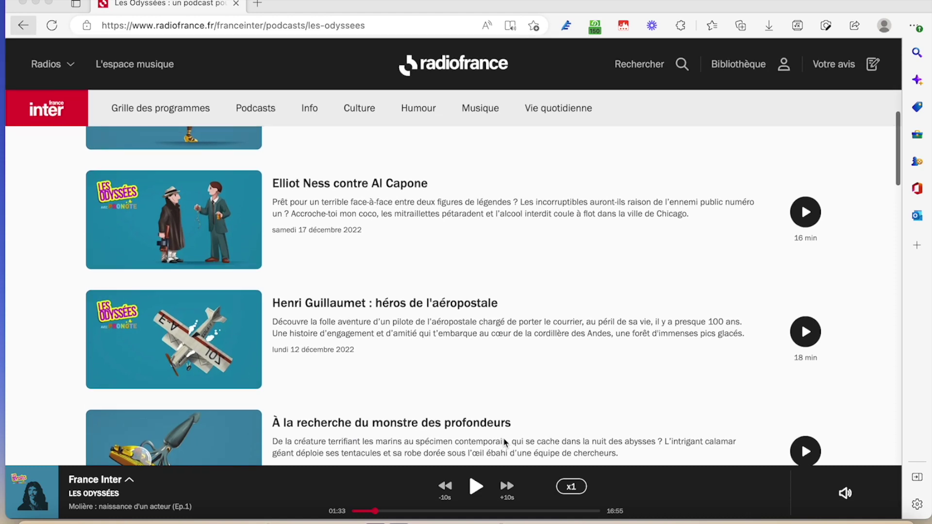
scroll(504, 443, "up", 4)
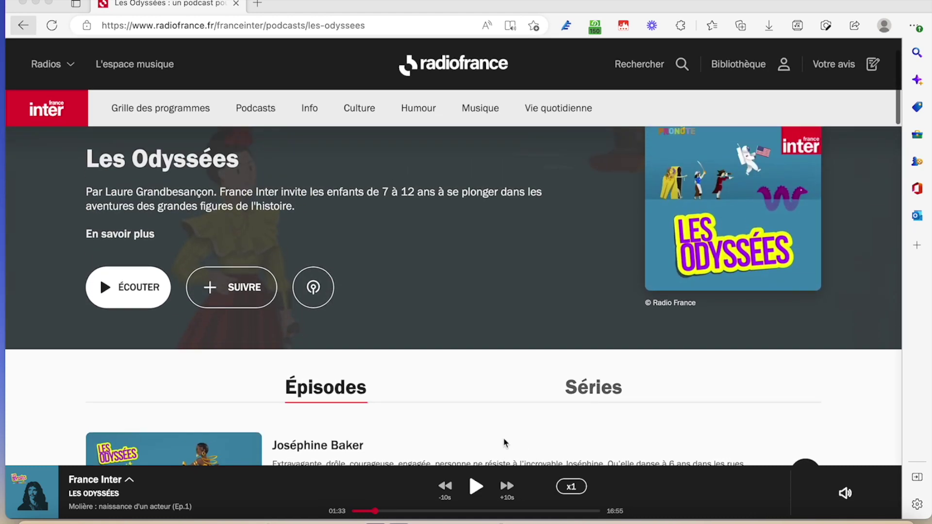
scroll(505, 442, "up", 1)
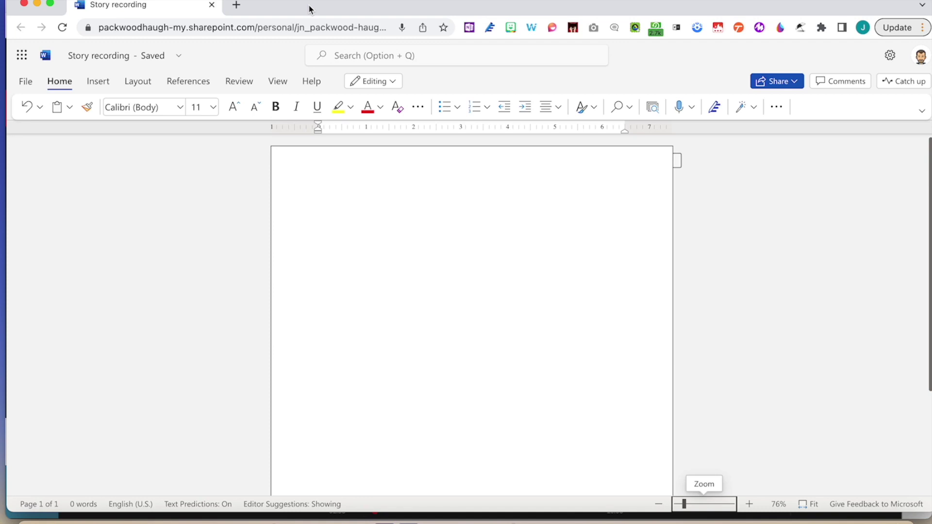
- Tile Word to the left half and the Radio France Molière episode page to the right
mouse_move(51, 4)
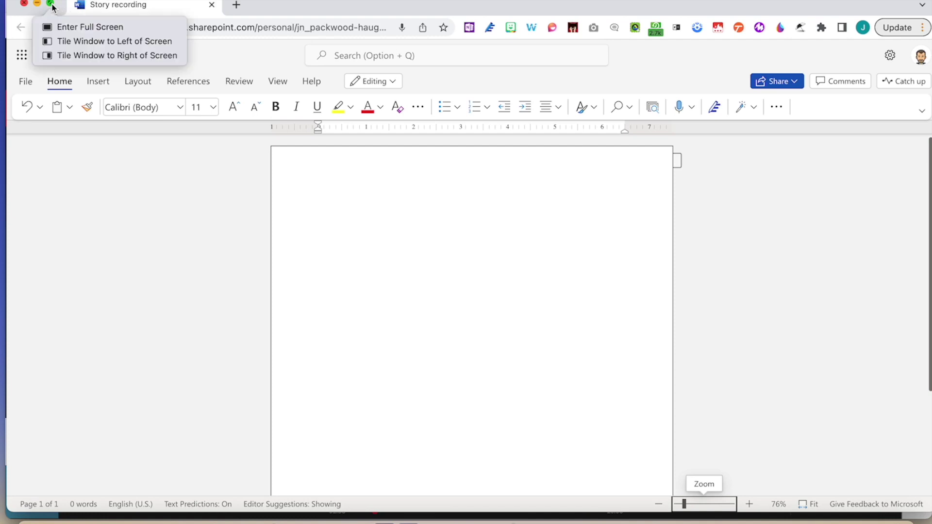
left_click(57, 46)
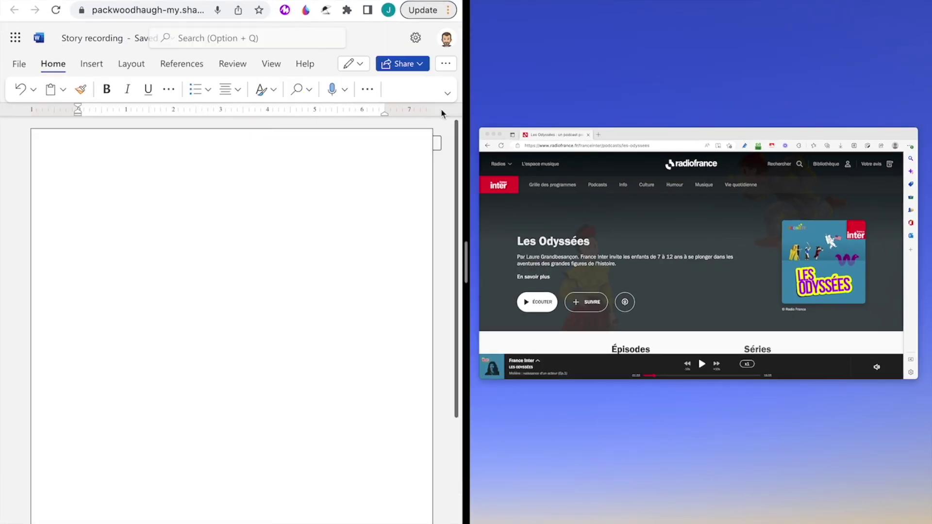
left_click(621, 203)
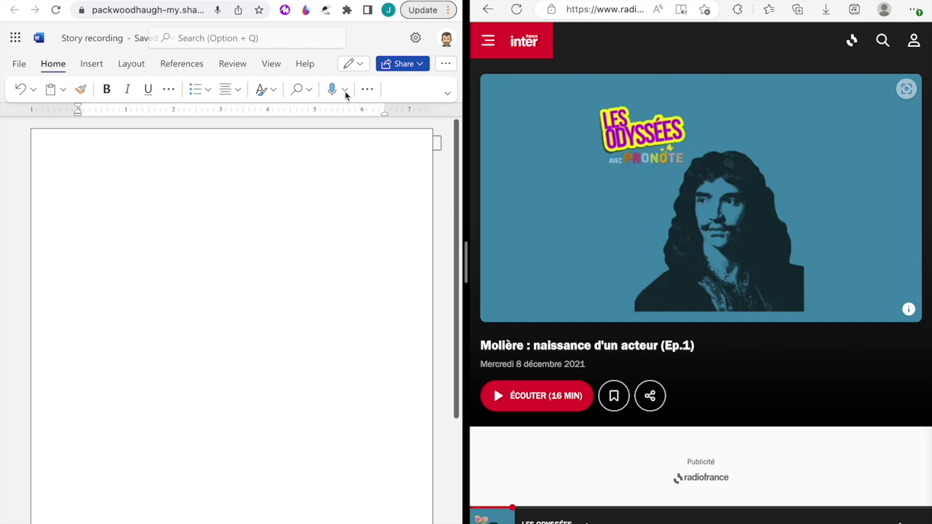
left_click(345, 93)
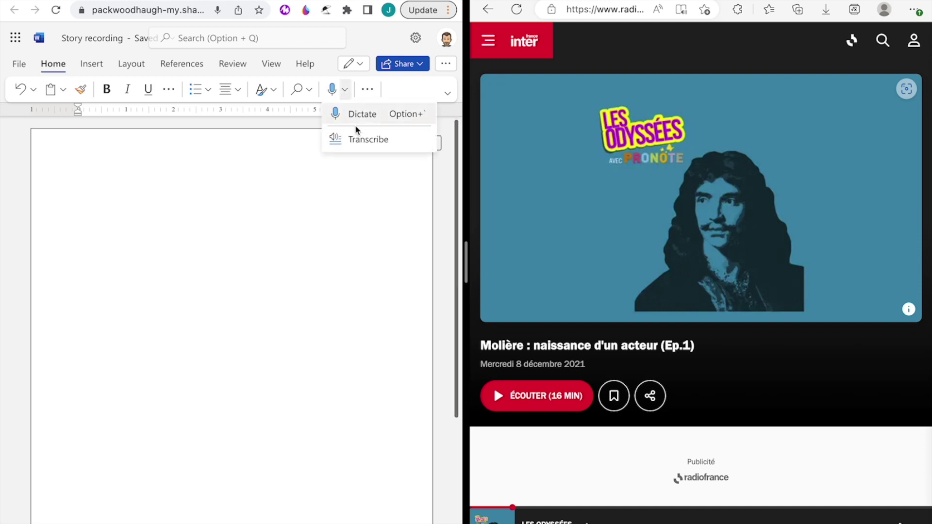
- Start a new transcription, discarding the old transcript, with the language set to French (France)
left_click(361, 141)
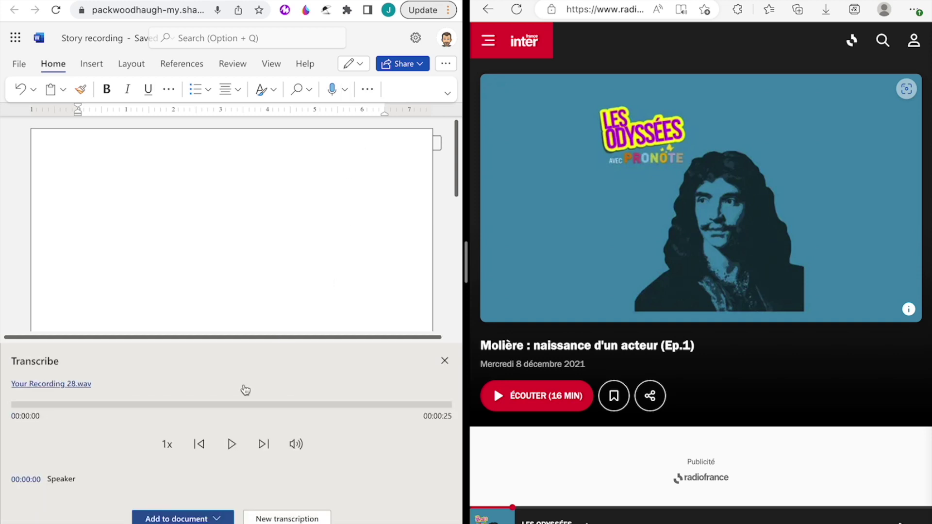
mouse_move(378, 475)
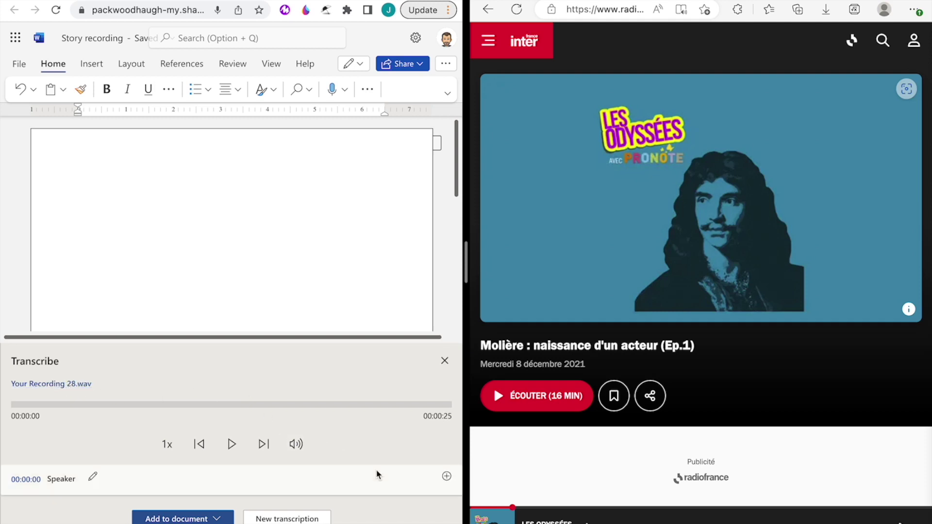
left_click(297, 517)
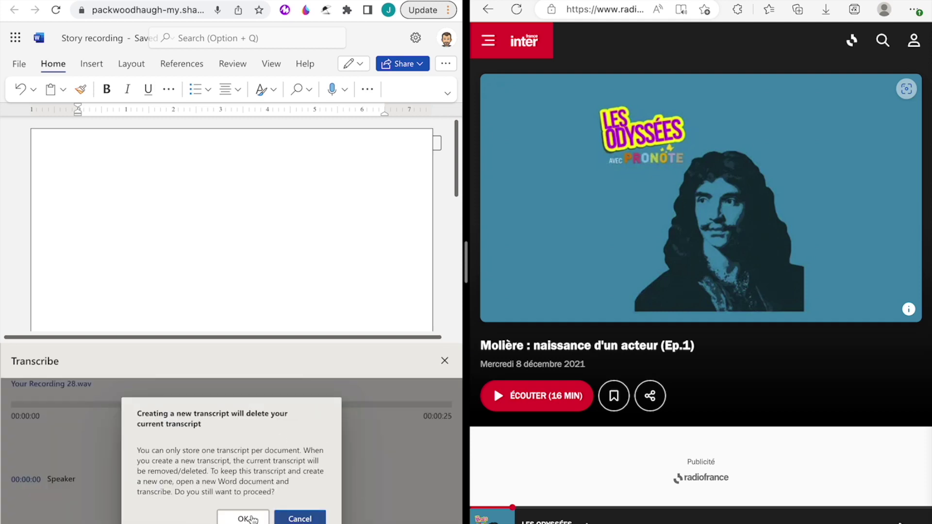
left_click(243, 518)
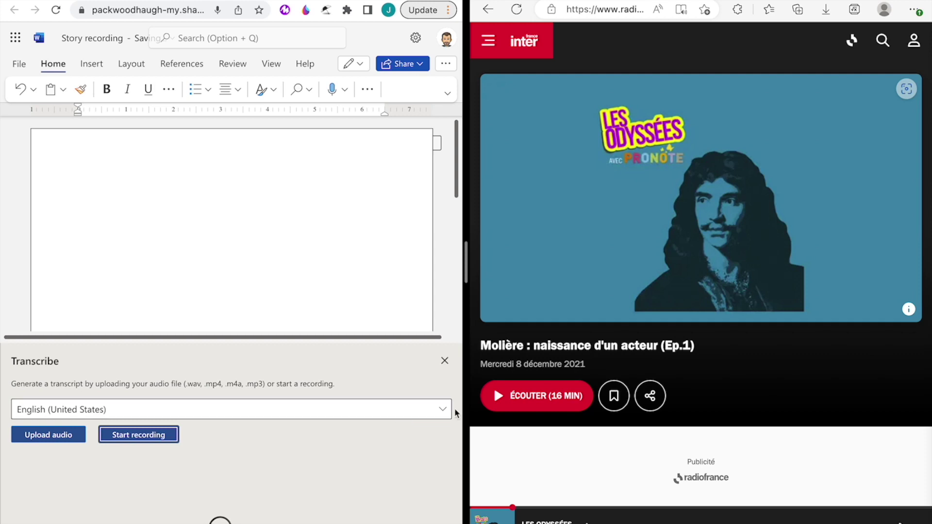
left_click(412, 419)
scroll(384, 444, "down", 2)
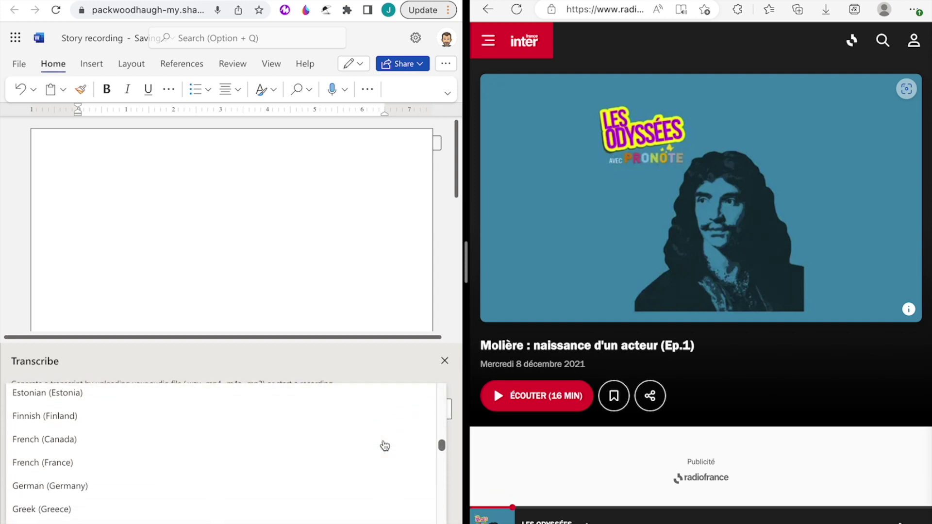
left_click(345, 468)
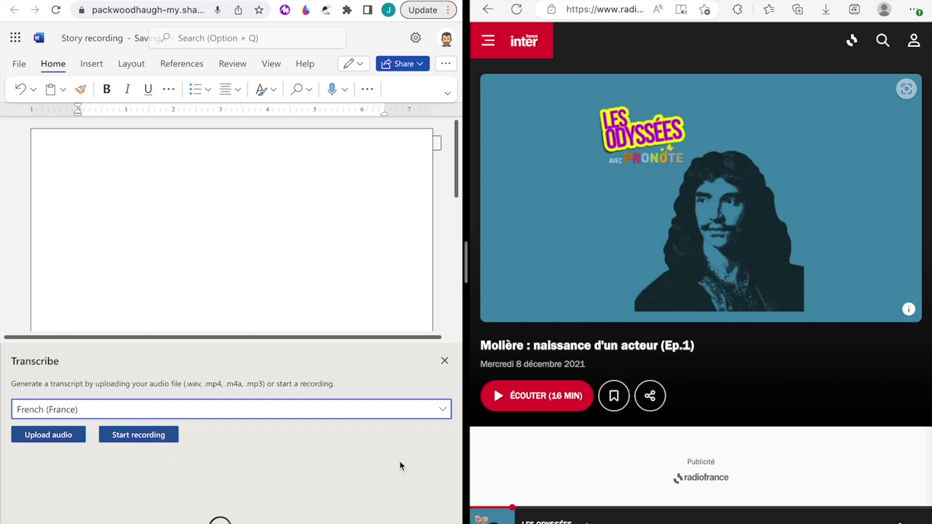
scroll(764, 395, "down", 2)
scroll(765, 397, "up", 2)
- Play the Molière episode and record it in the Transcribe pane up to about 08:31
left_click(498, 398)
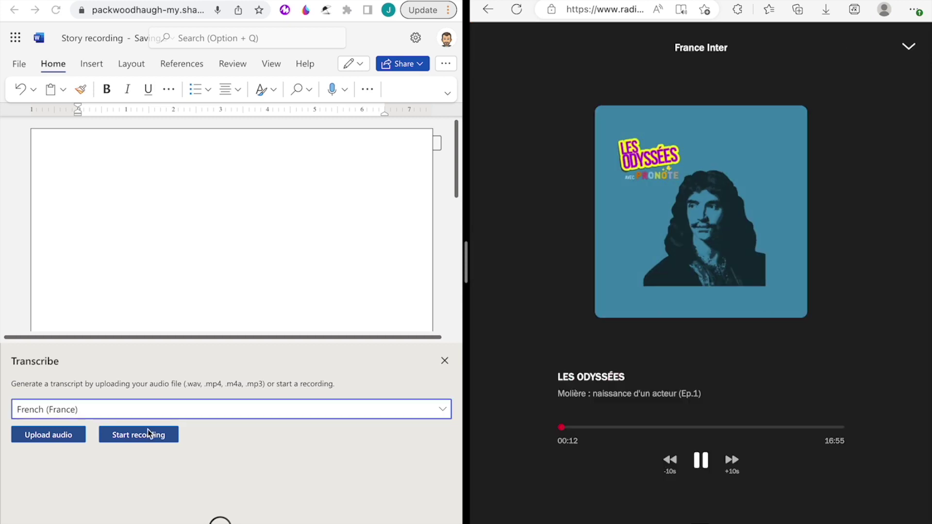
left_click(147, 438)
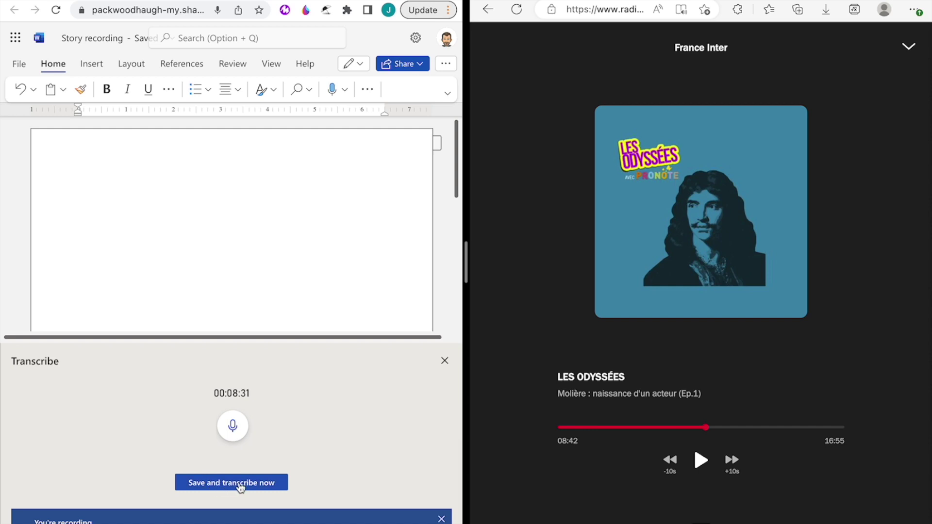
scroll(241, 488, "down", 1)
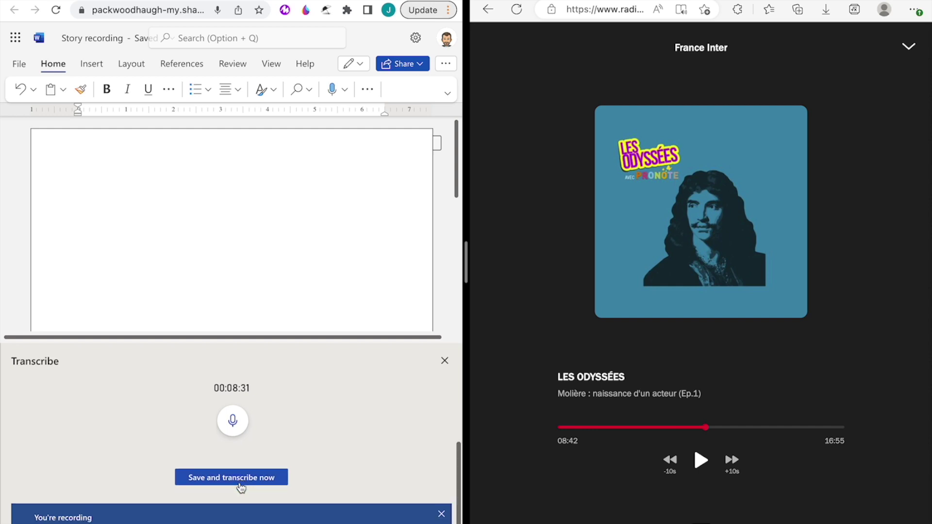
- Transcribe the recording and add it to the Story recording document with speaker labels
left_click(238, 467)
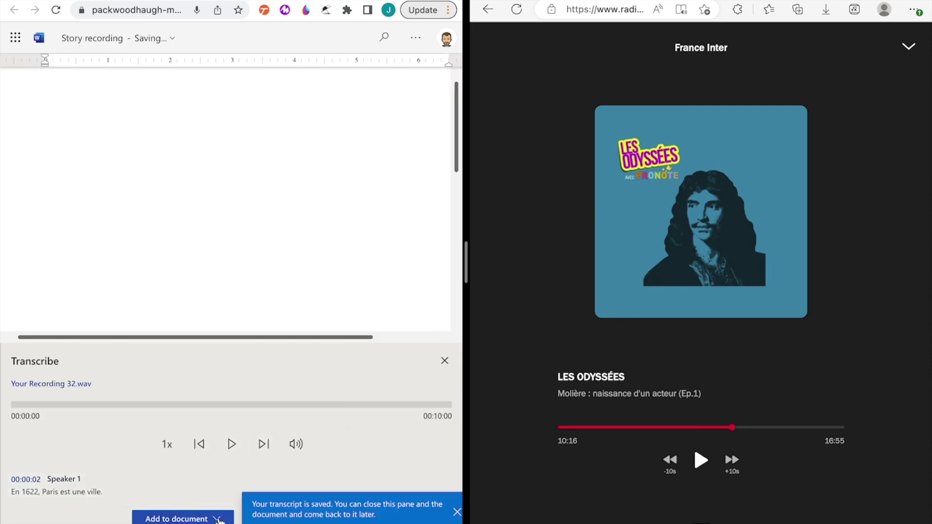
left_click(217, 519)
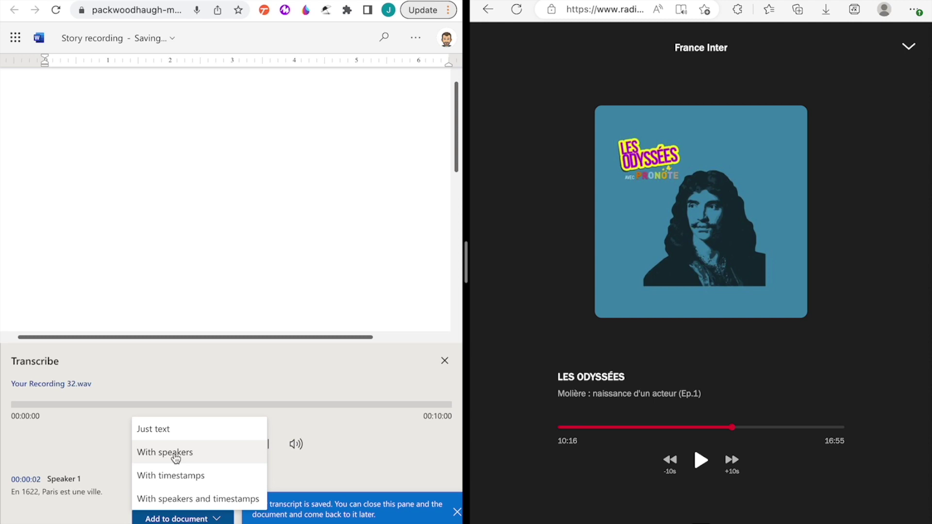
left_click(176, 457)
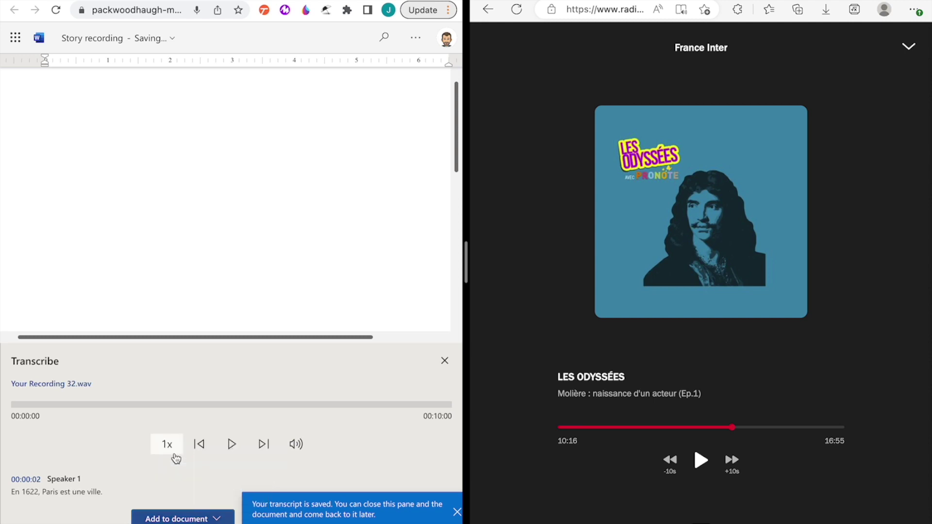
scroll(287, 235, "up", 20)
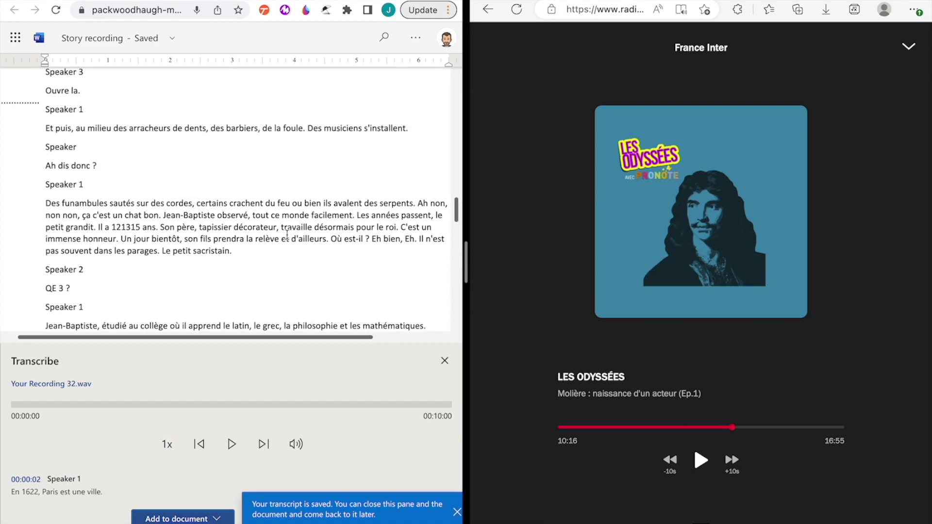
- Scroll through the speaker-labelled Molière transcript in the Story recording document
scroll(287, 234, "up", 20)
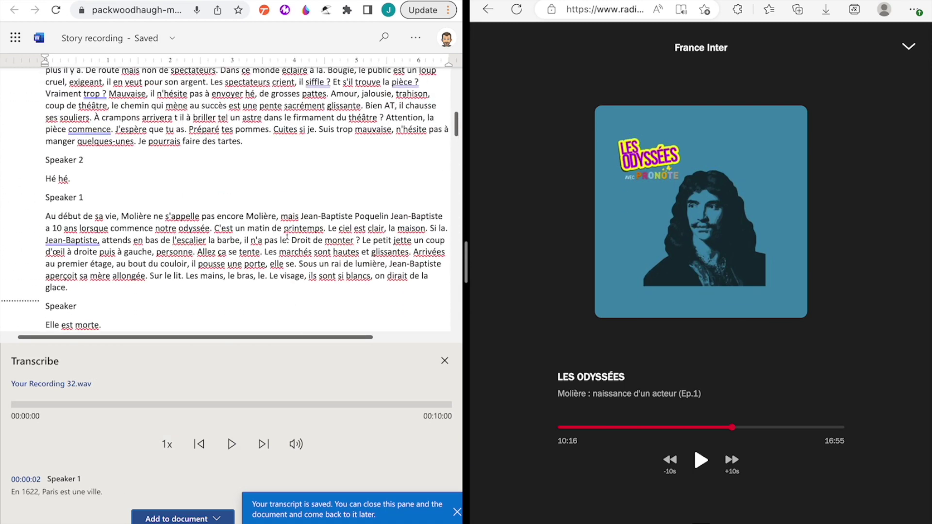
scroll(287, 234, "down", 3)
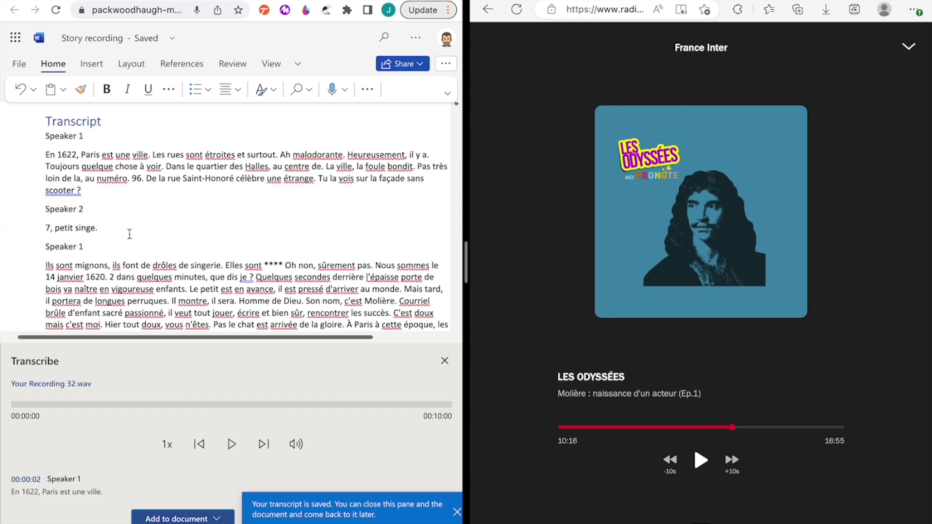
scroll(146, 233, "down", 1)
scroll(145, 233, "down", 3)
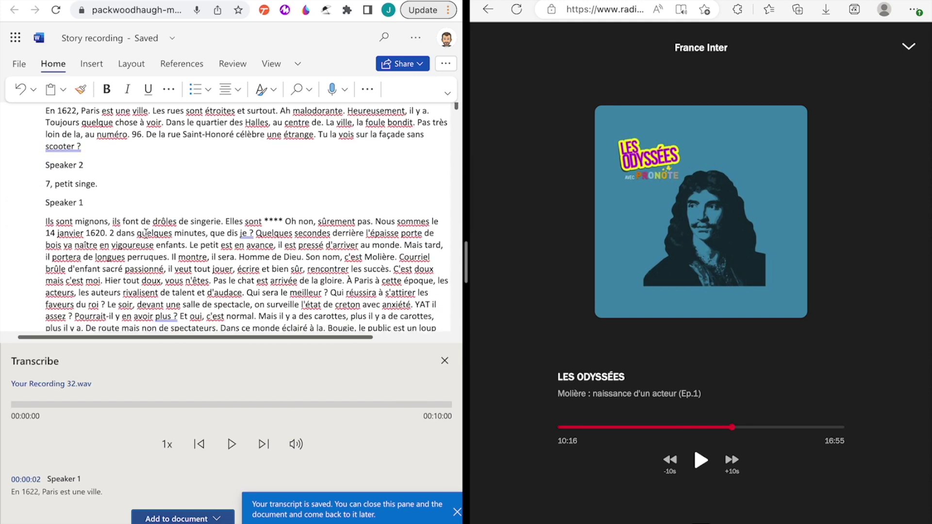
scroll(146, 234, "down", 4)
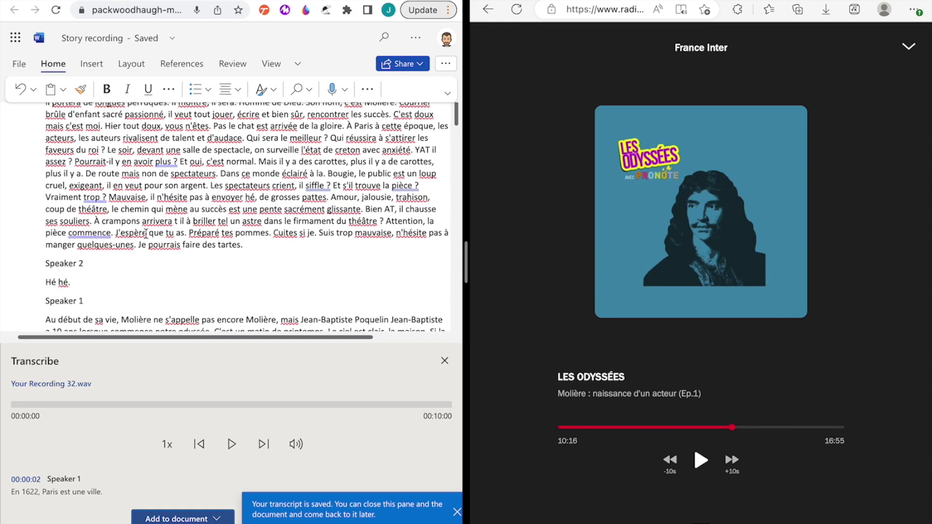
scroll(146, 234, "down", 7)
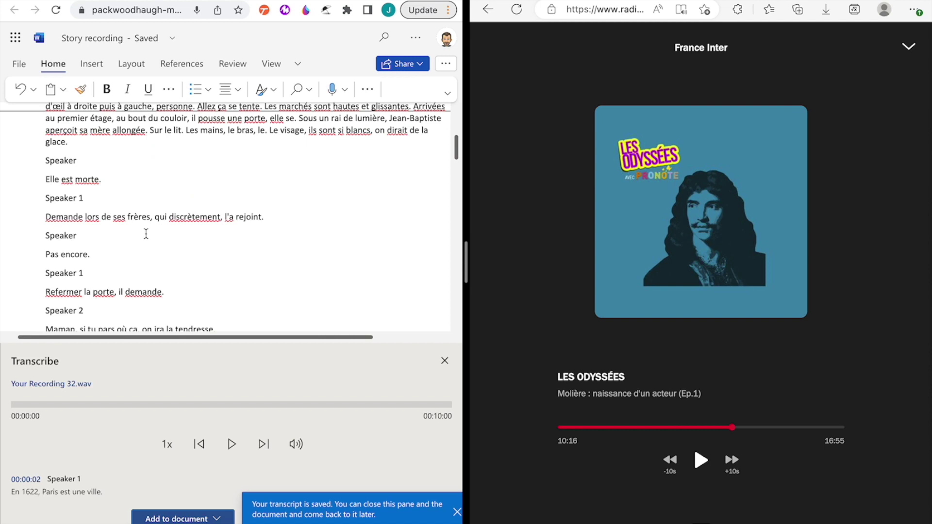
scroll(233, 203, "down", 8)
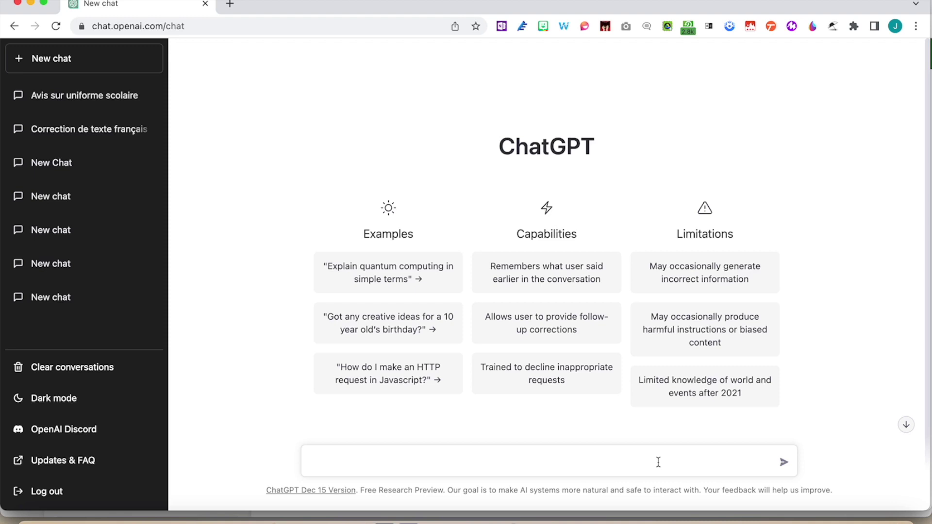
- Ask 'Can you create some questions in English based on this French text?' with the Molière text pasted
type("Can you create some questions in English based on this French text?")
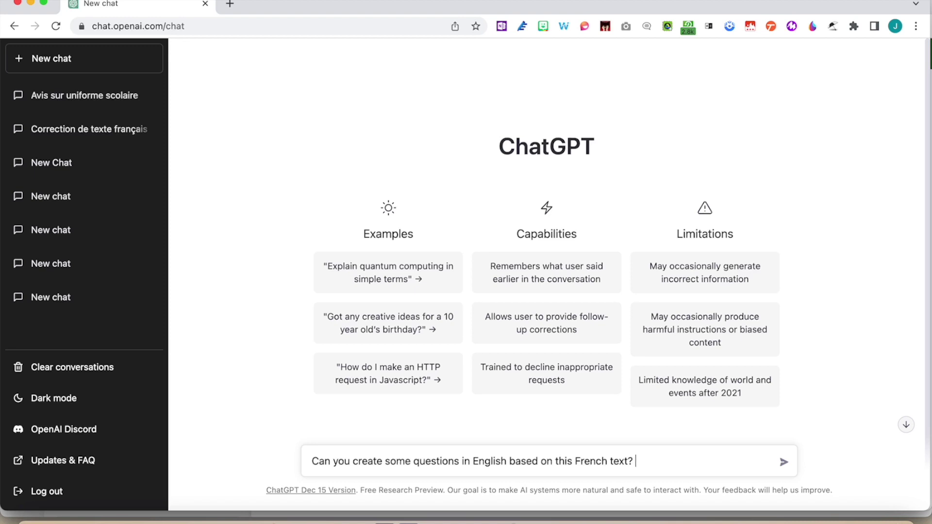
key("super+v")
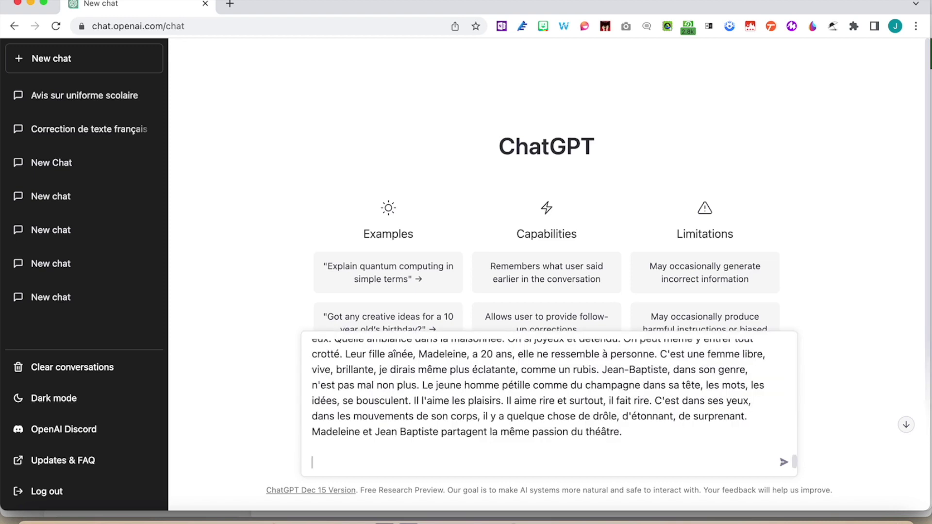
key("Return")
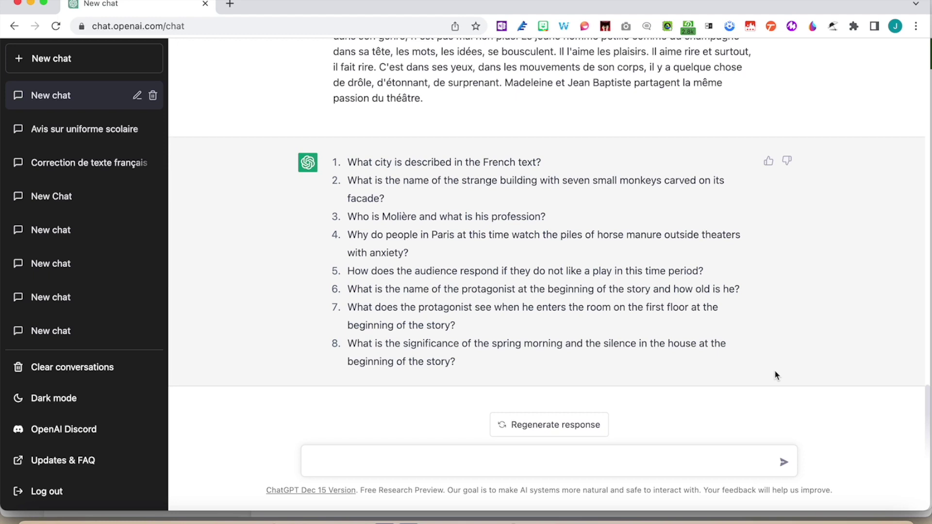
- Send the follow-up 'Could you add 2 more questions?' to ChatGPT
type("Could you add 2 more questions?")
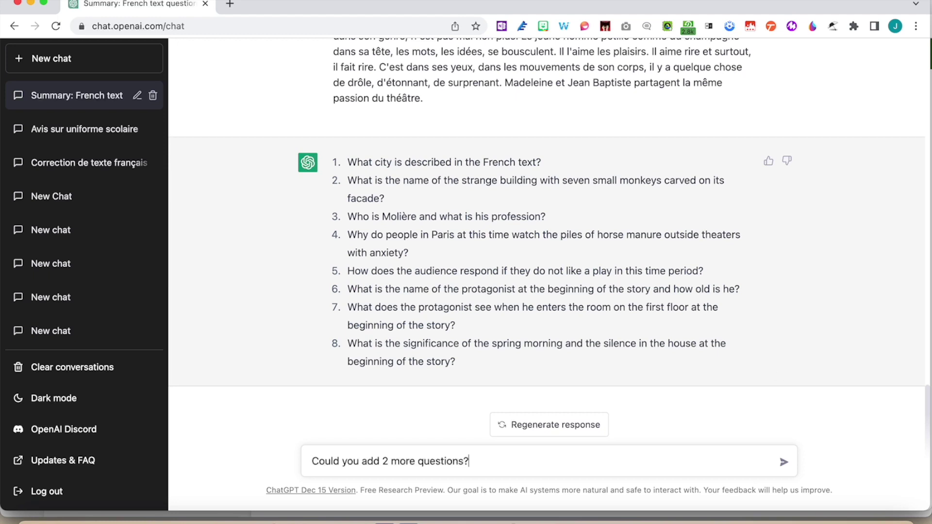
key("Return")
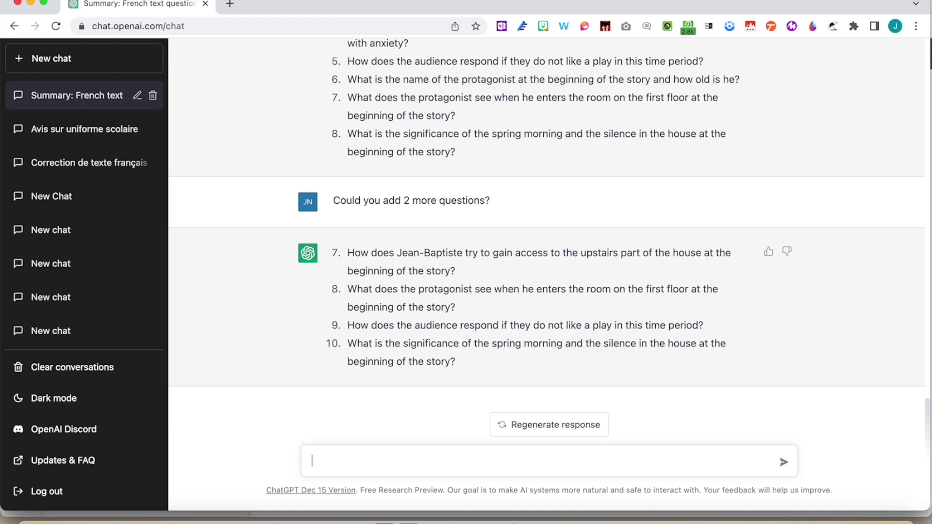
- Select and copy the story's first paragraph, beginning 'En 1622'
scroll(855, 241, "up", 3)
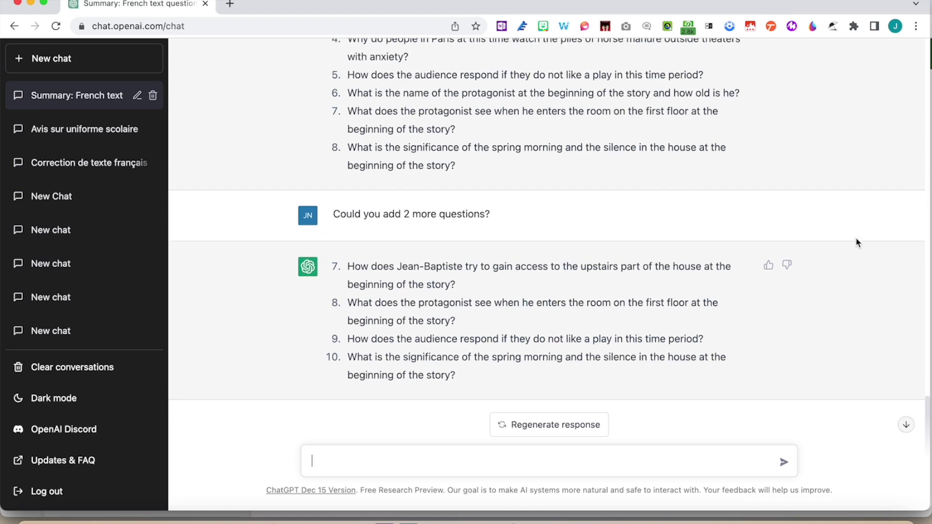
scroll(857, 242, "up", 3)
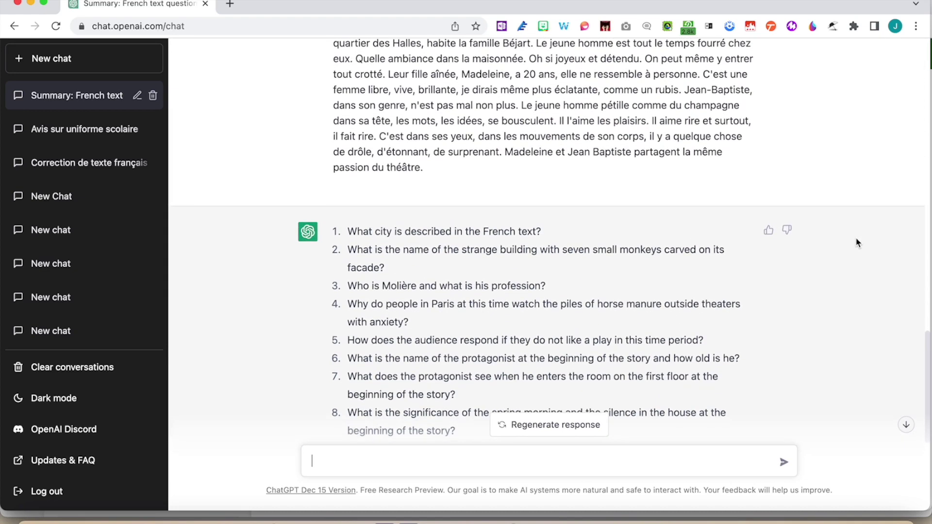
scroll(856, 242, "down", 5)
scroll(857, 243, "down", 1)
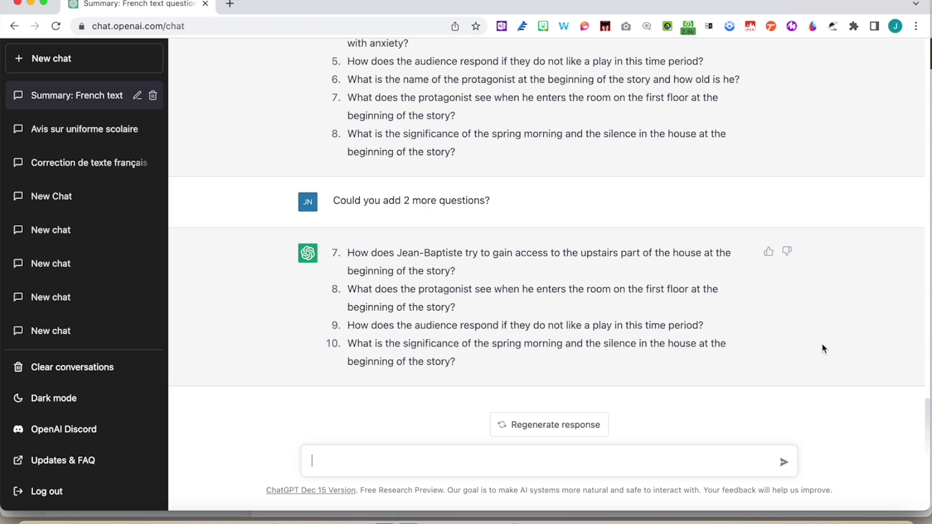
scroll(822, 346, "up", 10)
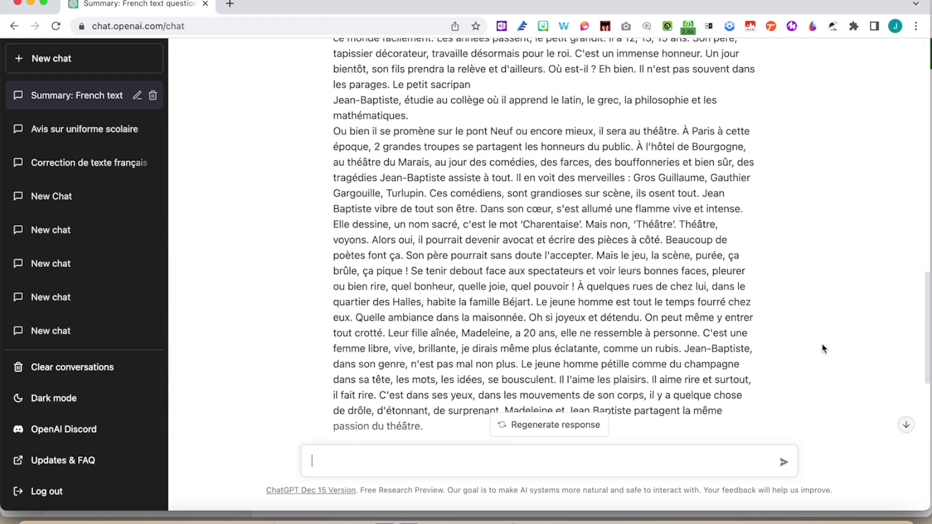
scroll(821, 343, "up", 10)
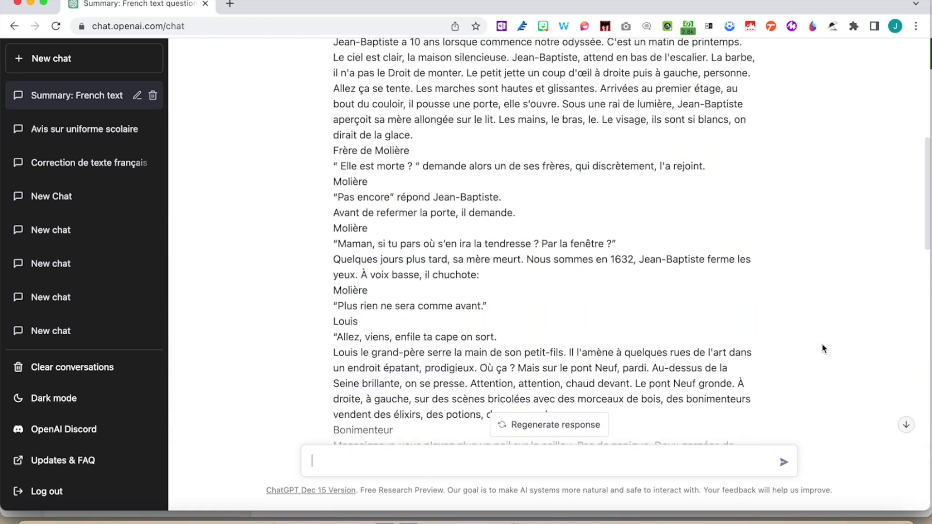
scroll(821, 342, "up", 5)
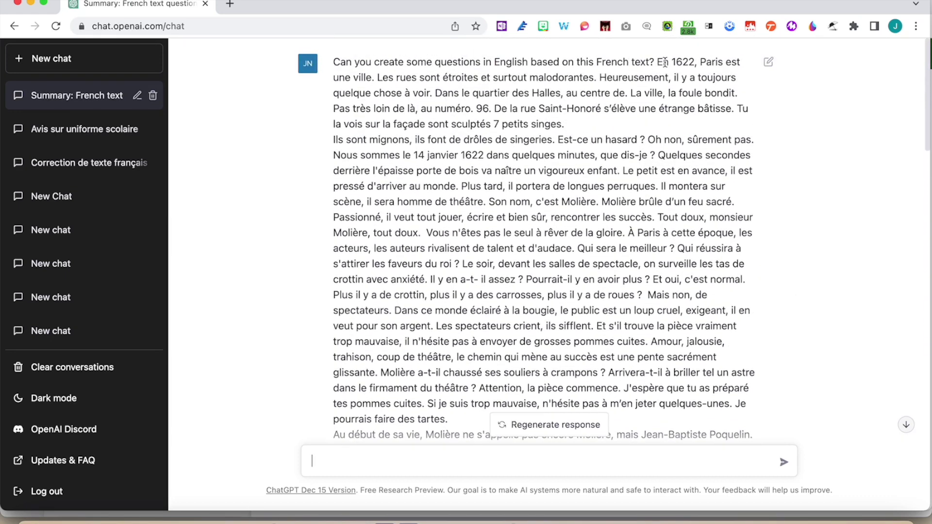
left_click_drag(659, 59, 710, 372)
scroll(709, 325, "down", 2)
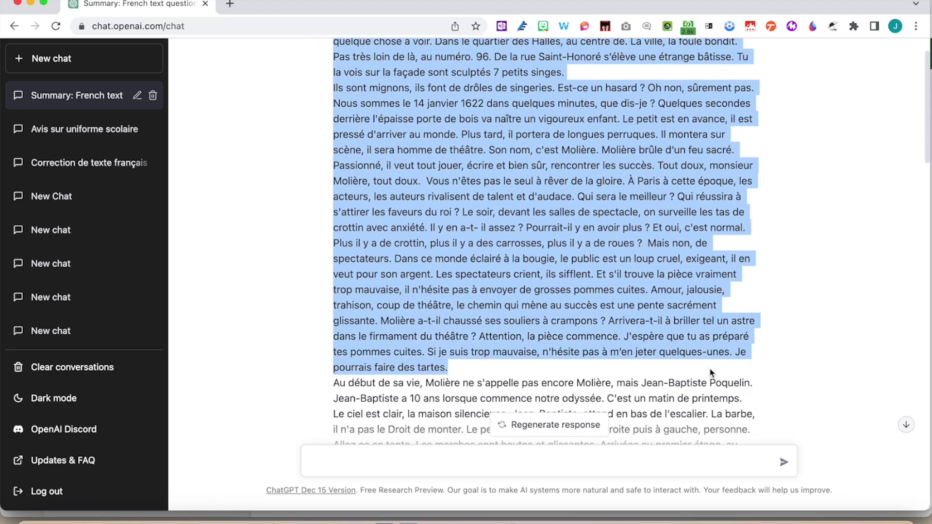
- Ask 'Can you extract 10 verbs at the present tense from this paragraph?' with the paragraph pasted
left_click(633, 285)
scroll(634, 285, "down", 10)
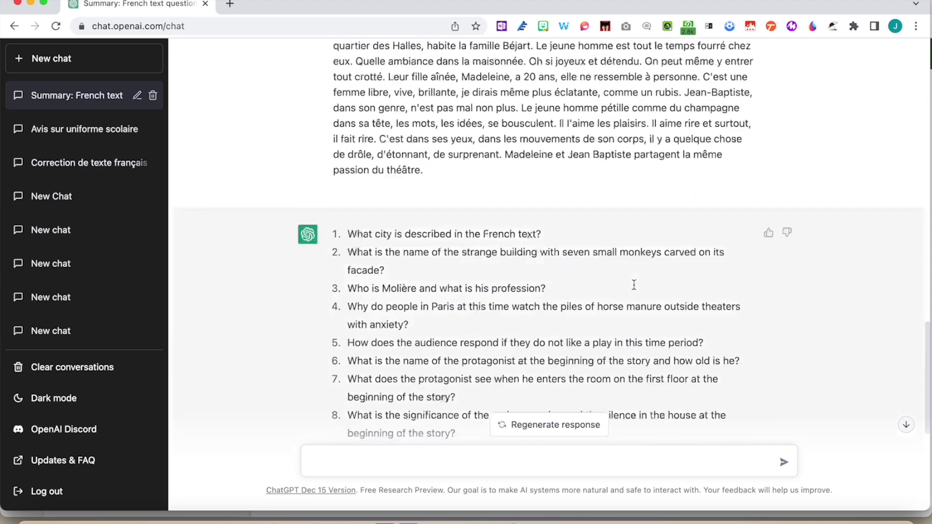
scroll(634, 285, "down", 5)
type("Can you extract 10 verbs at the present tense from this paragra")
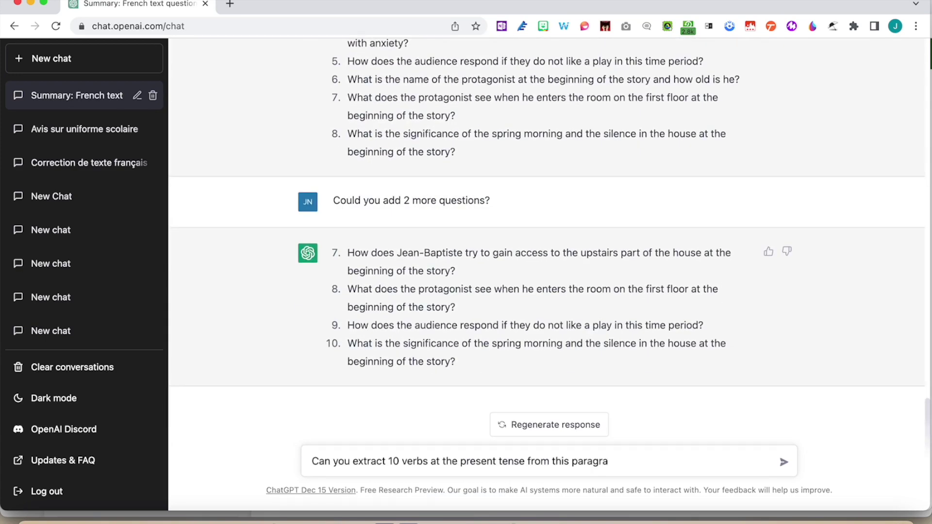
type("ph?")
key("super+v")
key("Return")
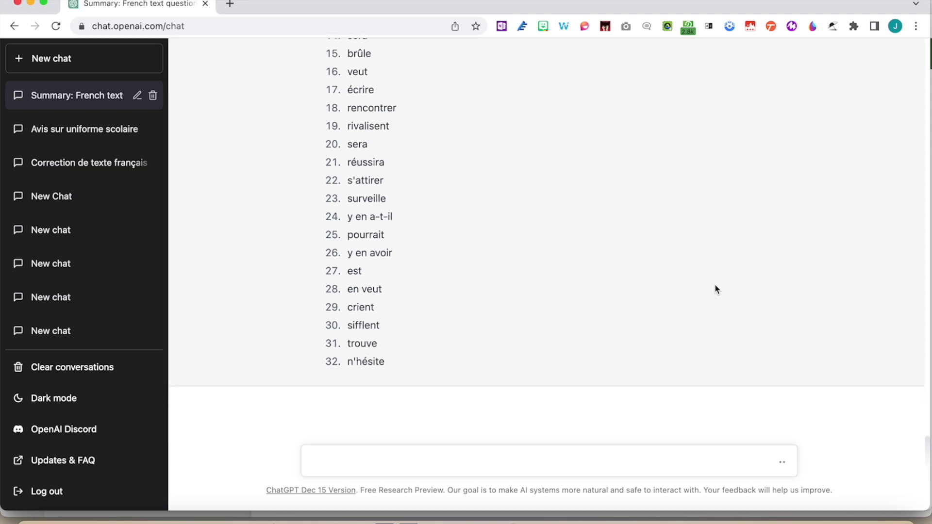
- Scroll through ChatGPT's finished verb list, from item 1 to item 43, 'pourrais'
scroll(715, 290, "up", 5)
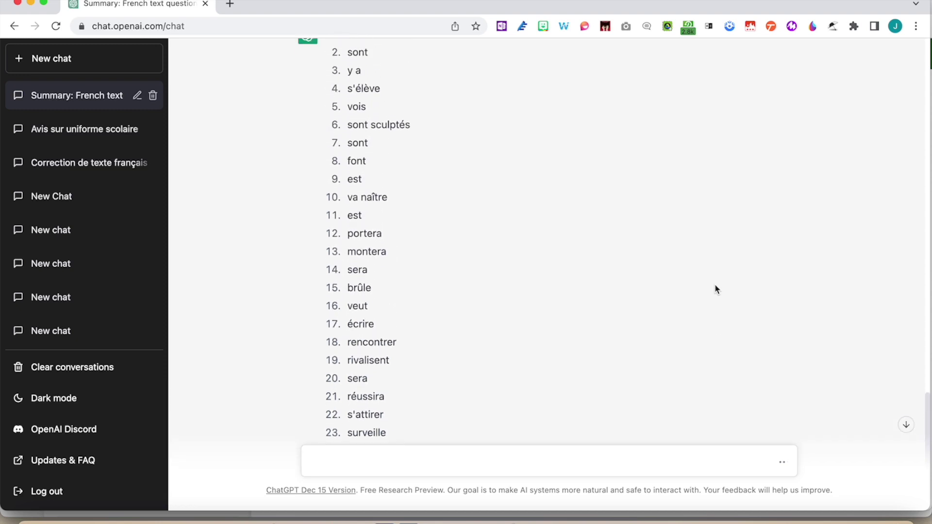
scroll(715, 286, "up", 1)
scroll(715, 287, "down", 10)
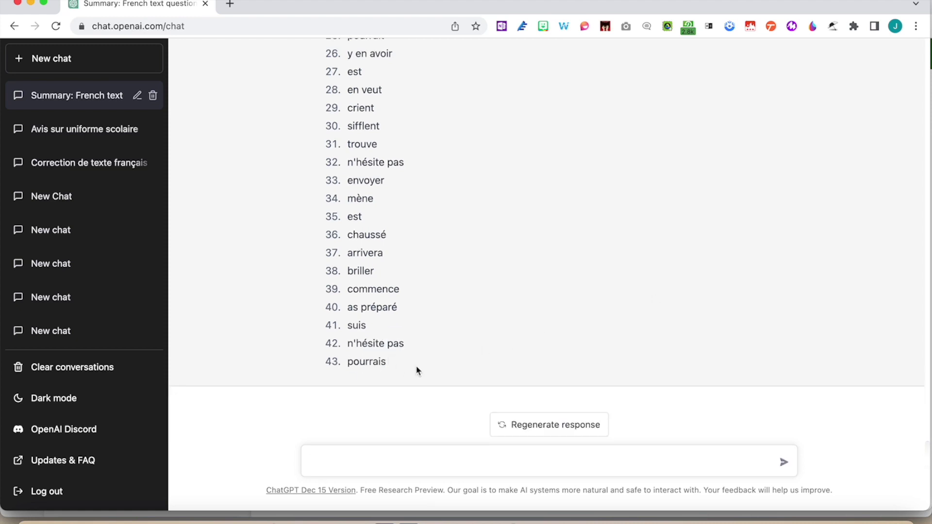
scroll(513, 326, "up", 1)
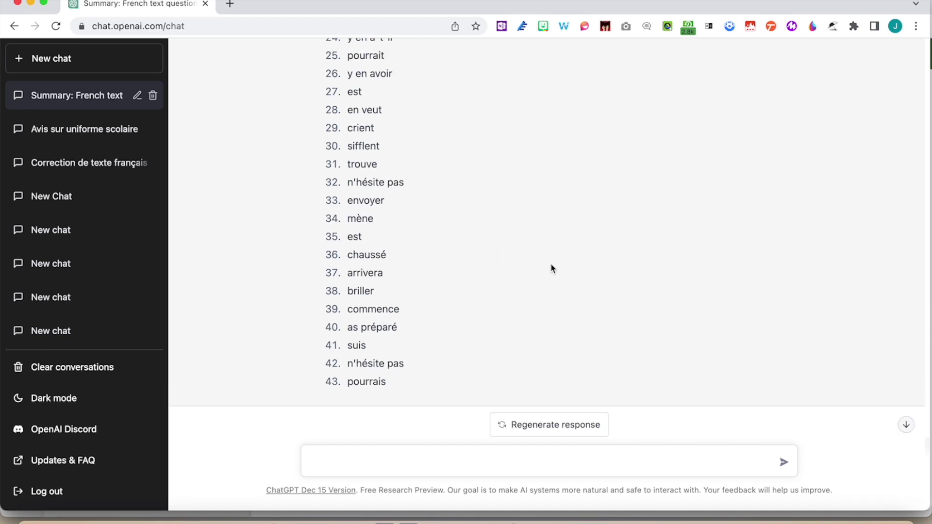
scroll(552, 268, "up", 3)
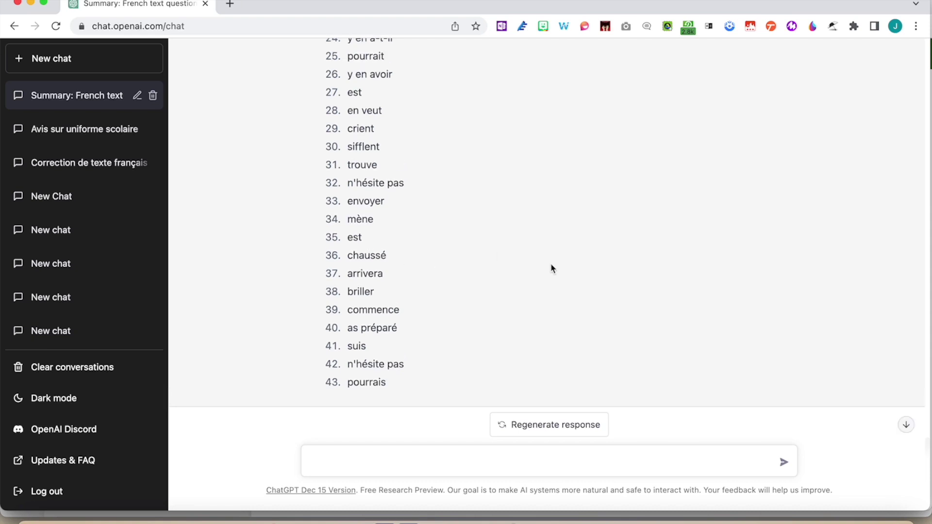
scroll(552, 269, "up", 15)
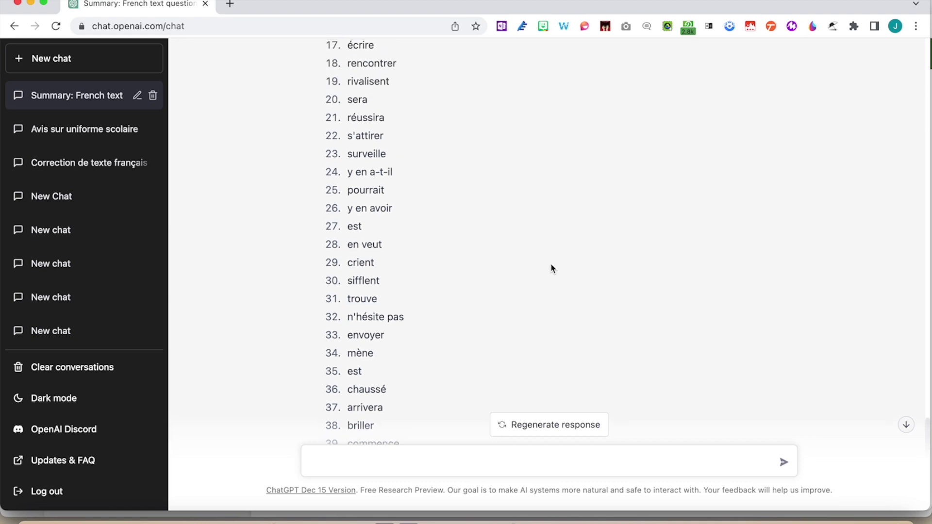
scroll(552, 268, "up", 1)
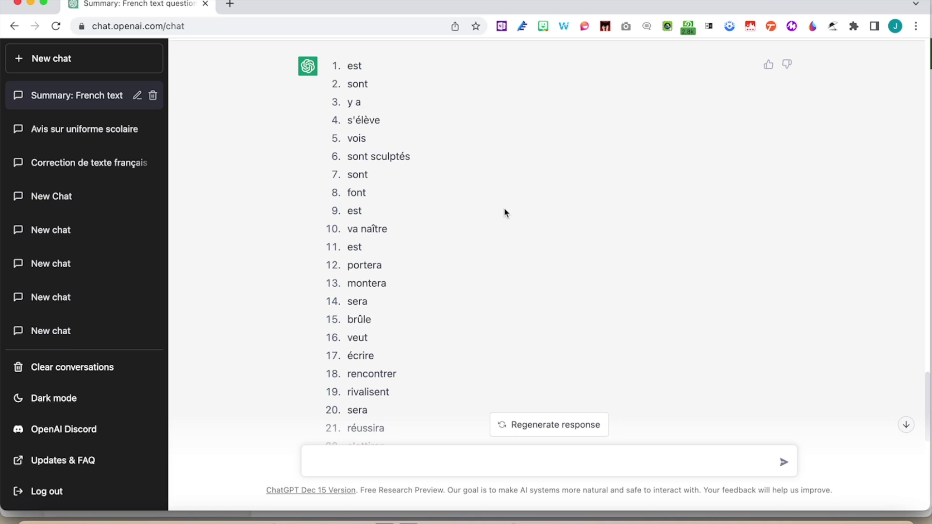
scroll(505, 213, "up", 4)
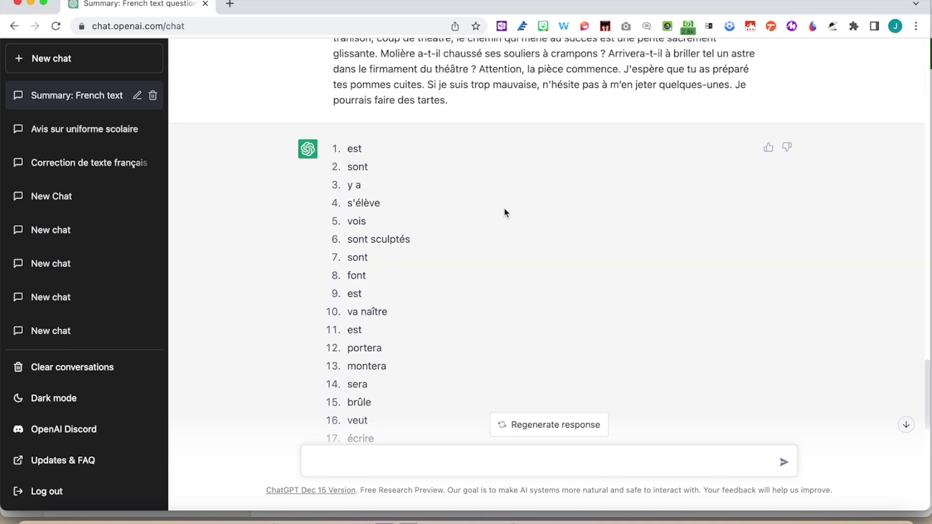
scroll(504, 207, "up", 12)
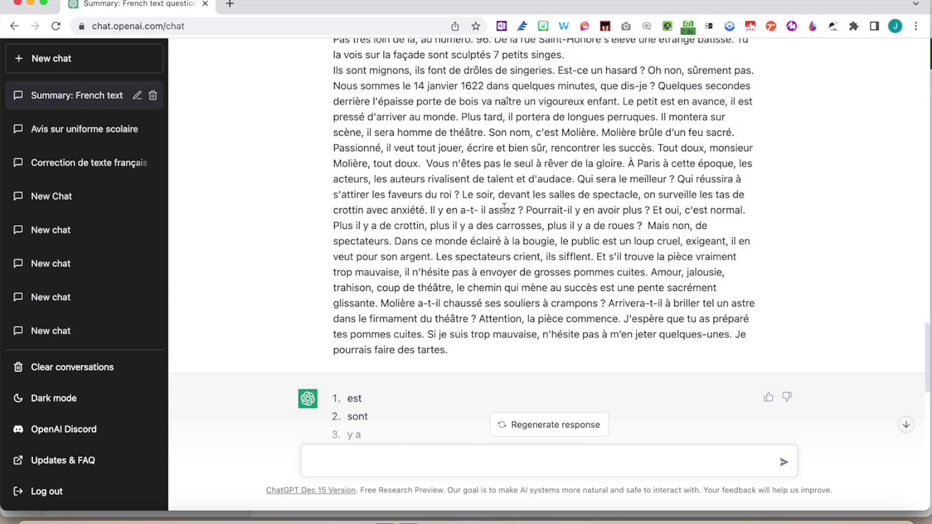
scroll(504, 208, "up", 6)
scroll(504, 208, "down", 14)
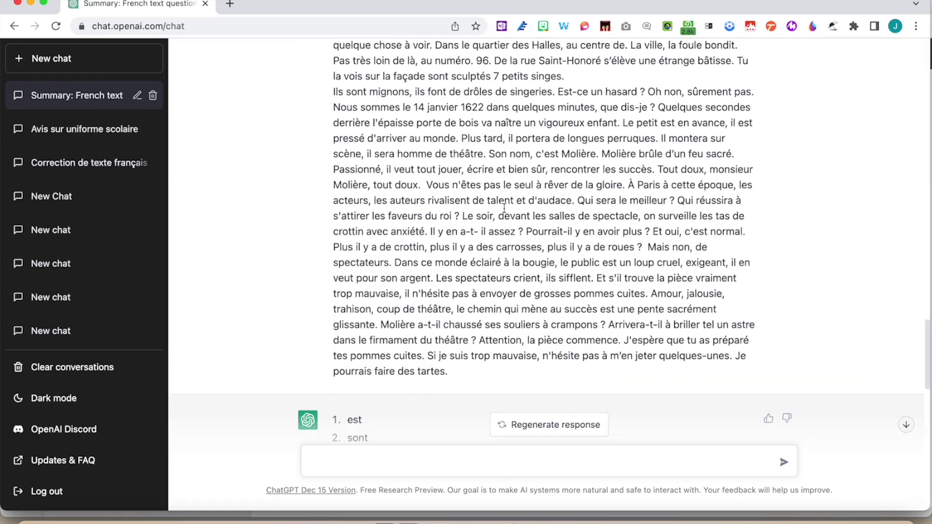
scroll(504, 208, "down", 20)
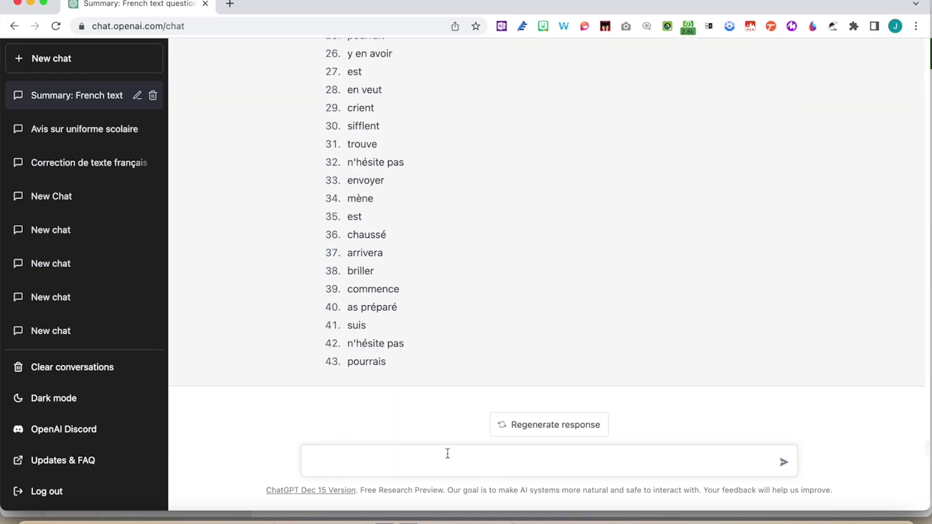
- Ask ChatGPT for a fill-in-the-gaps exercise with 10 gaps using some of the verbs it found
type("Can you create a fill in the gaps exercise with 10 gaps using some of the verbs you found?")
key("Return")
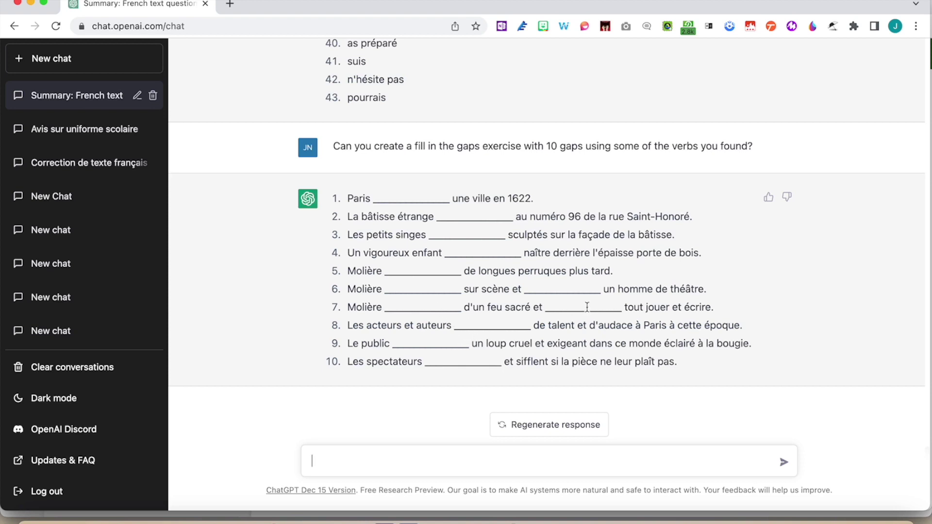
- Send 'Answers please' to get the 10 gap answers, starting est, s'élève, sont sculptés
scroll(587, 306, "up", 1)
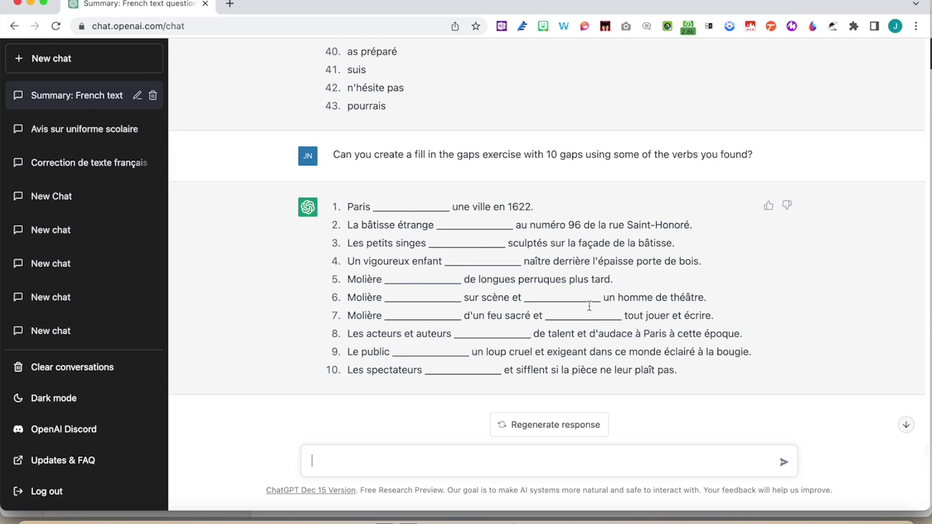
scroll(589, 307, "down", 1)
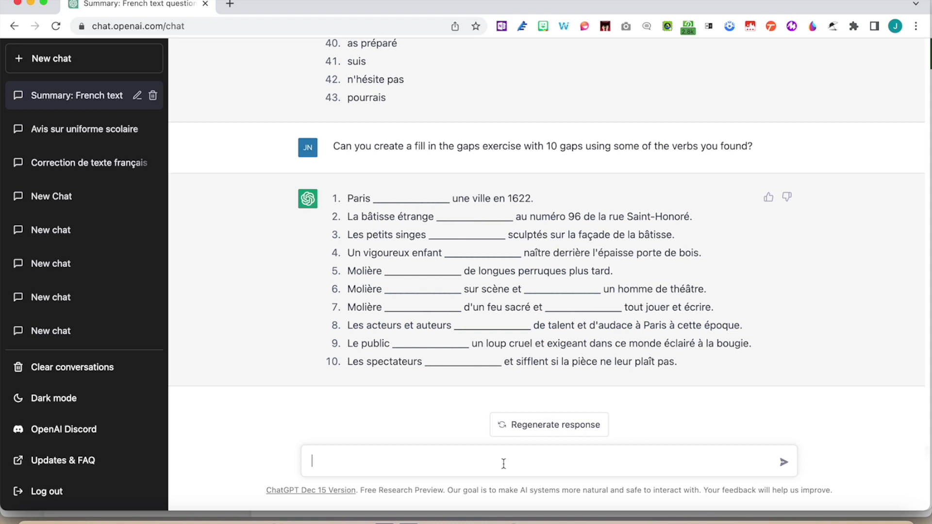
type("Answers please")
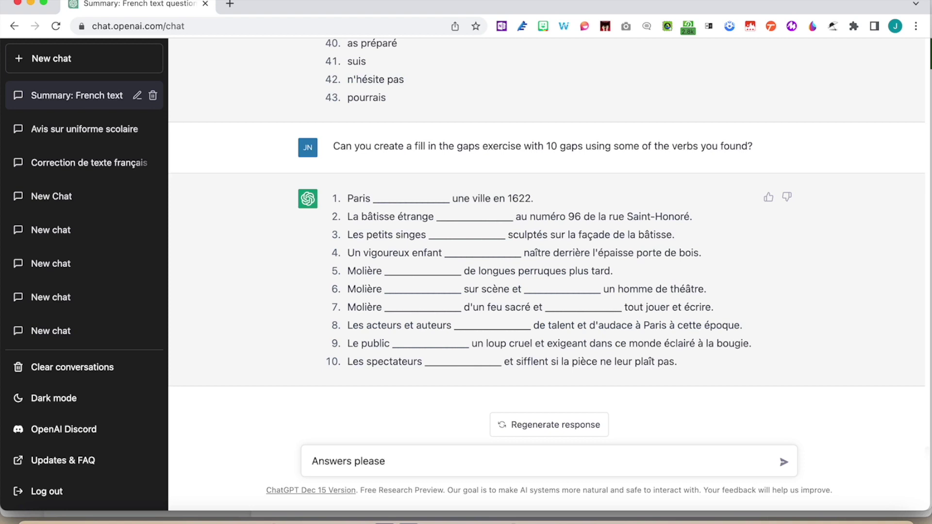
key("Return")
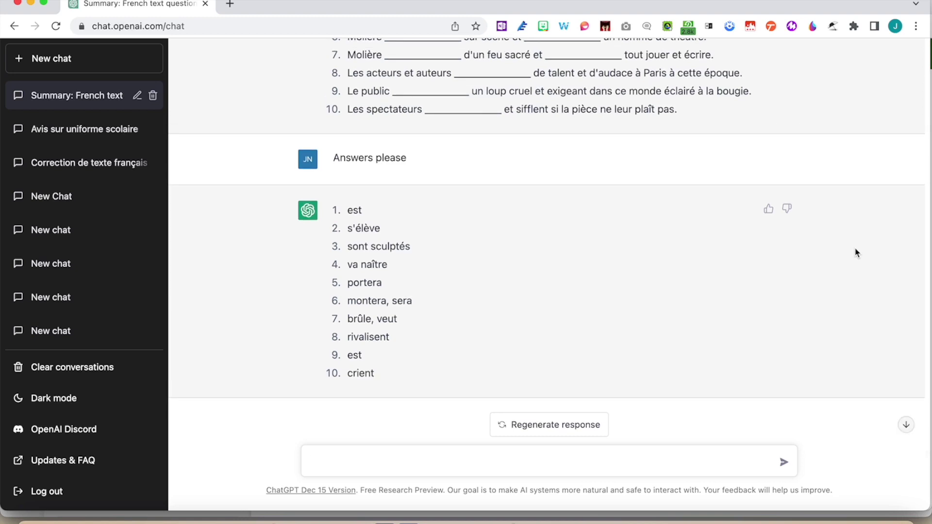
- Review the exercise and answers, then paste 'Can you find some cultural elements based on the text' as a new message
scroll(856, 253, "up", 1)
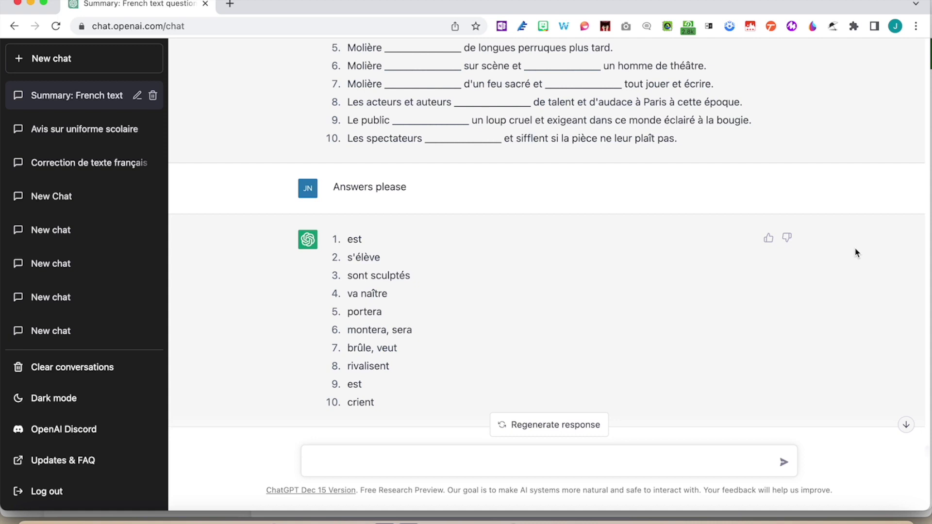
scroll(856, 253, "up", 2)
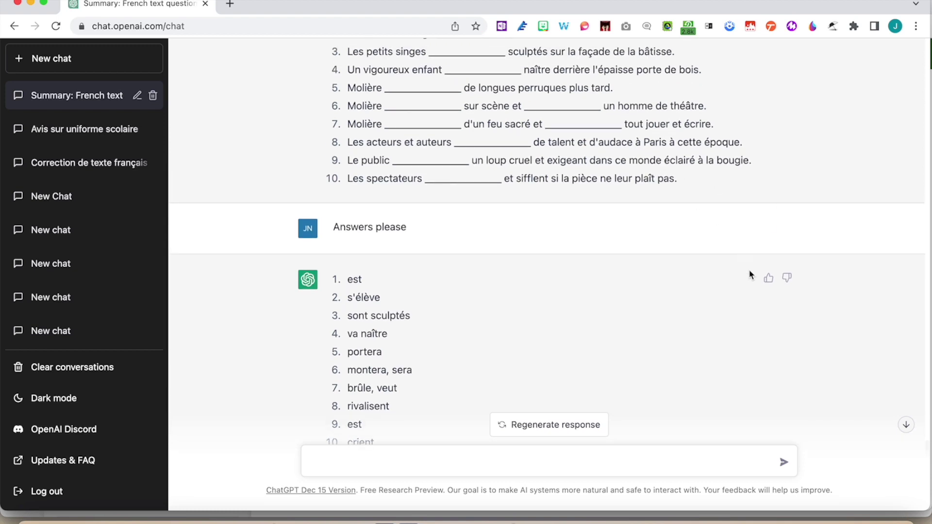
scroll(729, 316, "up", 5)
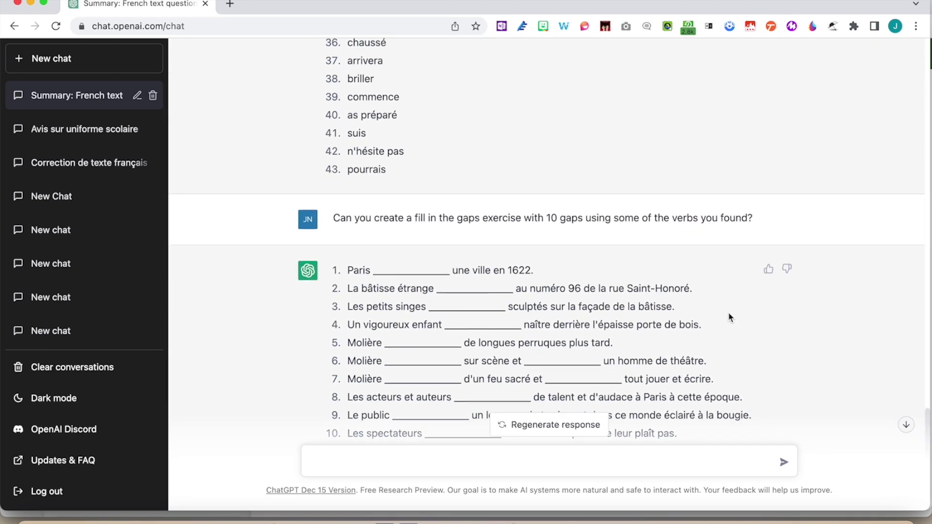
scroll(729, 316, "down", 7)
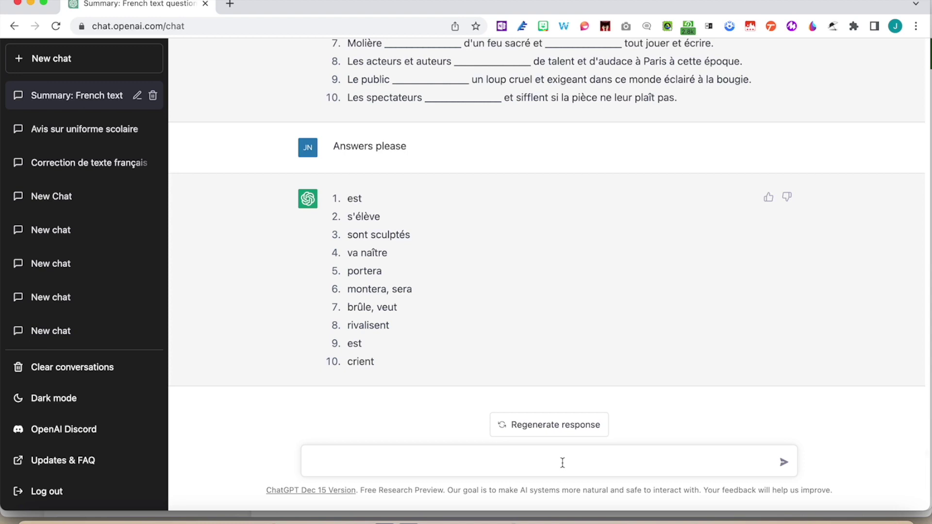
type("Can you find some cultural elements based on the text")
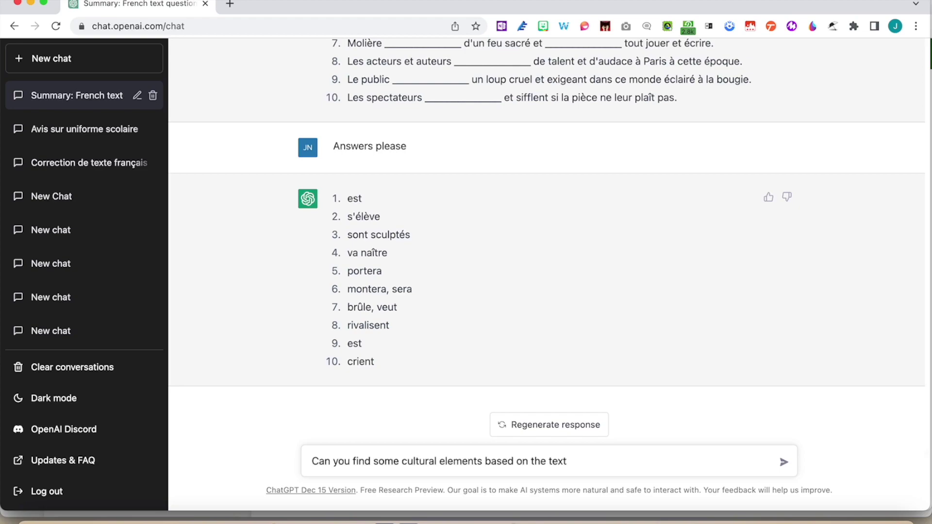
- Add '?' and the French Molière passage from the first message to the question, then send it
type("?")
scroll(696, 183, "up", 20)
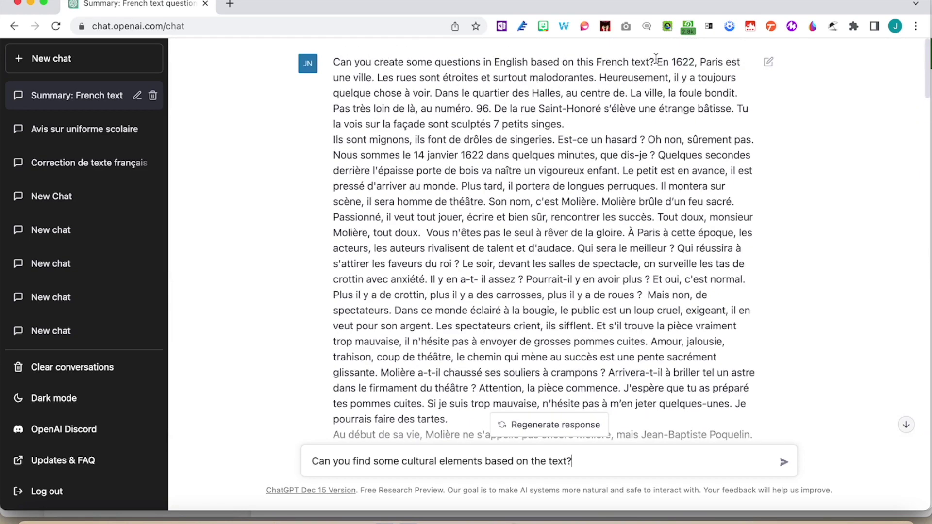
left_click_drag(657, 62, 707, 291)
scroll(709, 288, "down", 10)
scroll(709, 287, "down", 10)
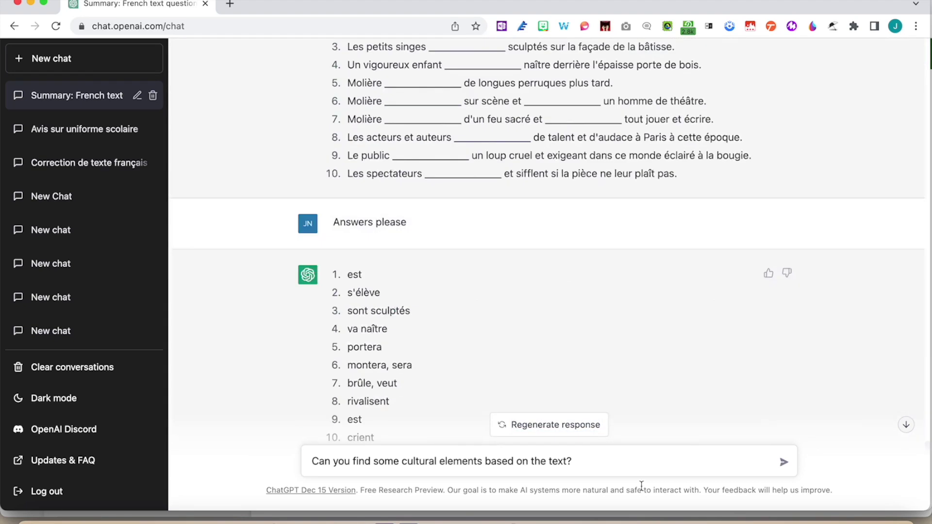
left_click(627, 459)
key("super+v")
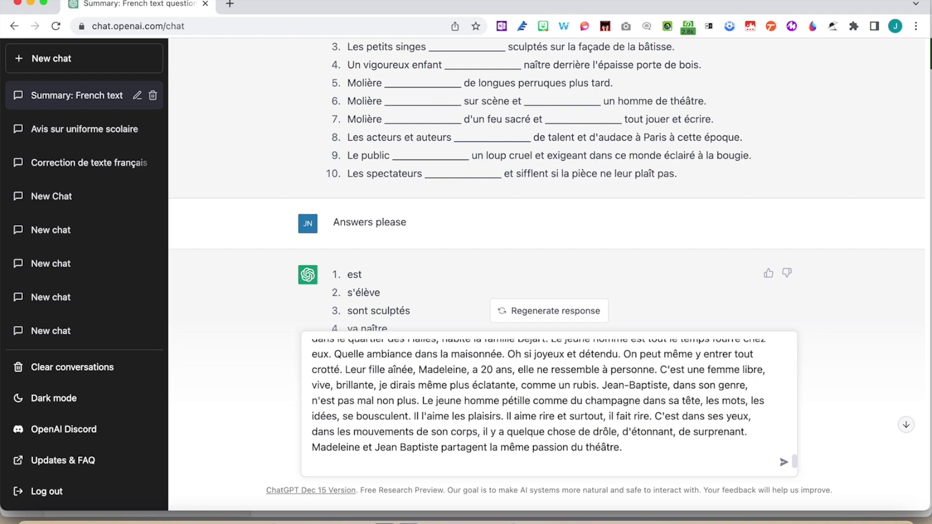
key("Return")
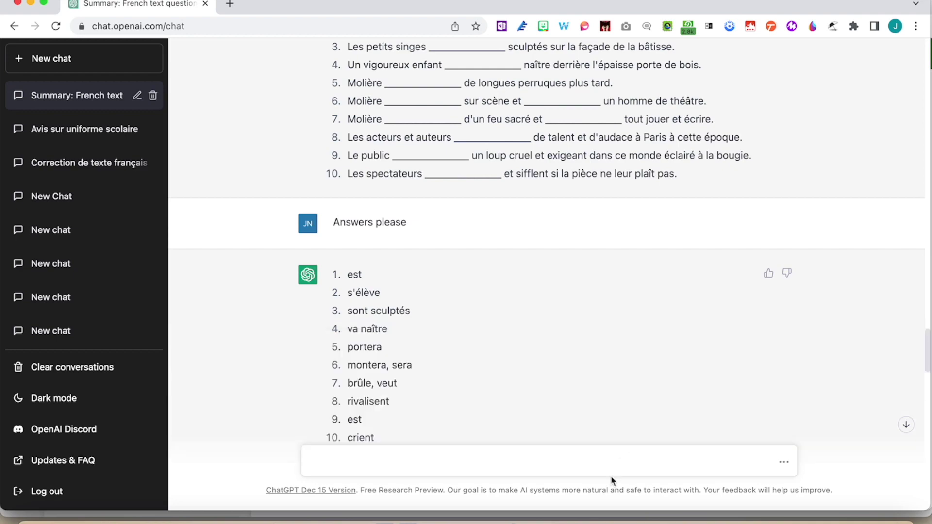
scroll(684, 373, "down", 10)
- Scroll through ChatGPT's ten cultural elements, from Paris's narrow smelly streets to throwing rotten produce
scroll(684, 372, "down", 10)
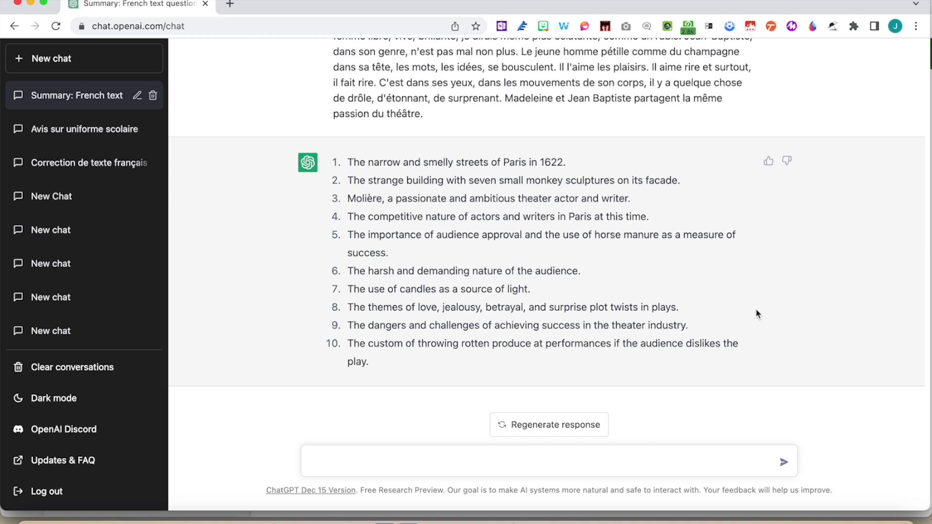
scroll(757, 314, "up", 1)
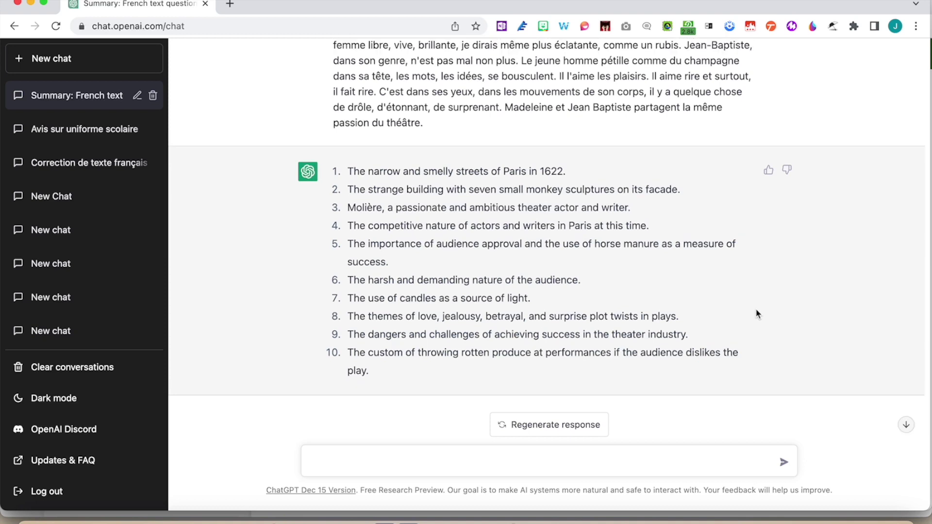
scroll(757, 313, "up", 1)
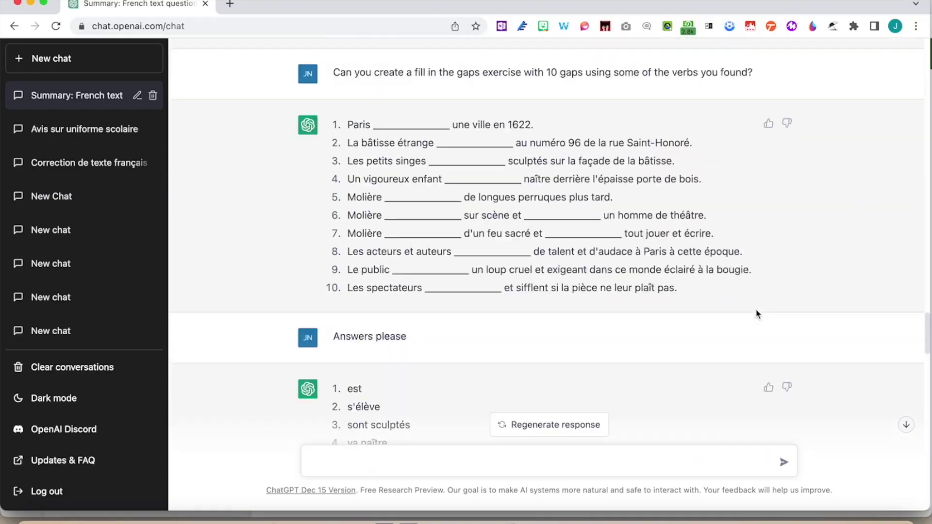
scroll(756, 313, "up", 20)
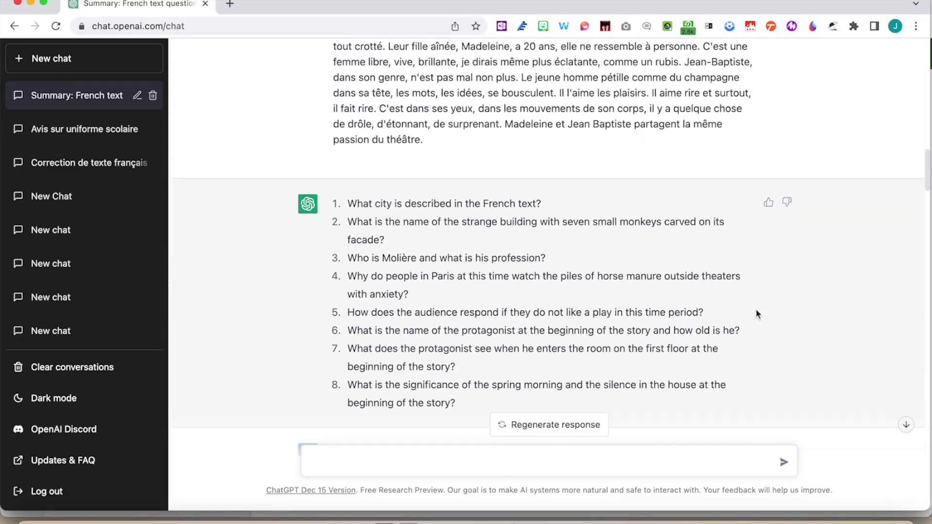
scroll(756, 314, "up", 15)
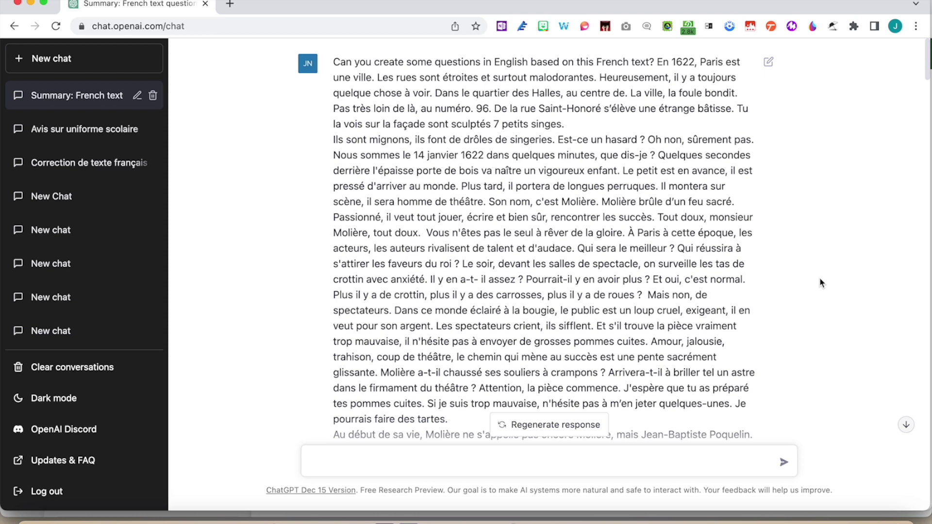
scroll(821, 283, "down", 1)
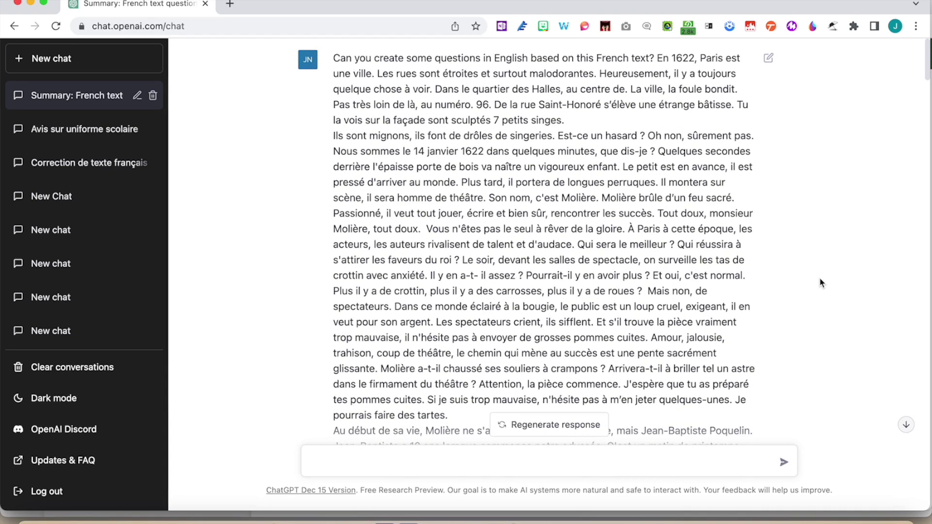
scroll(820, 283, "down", 1)
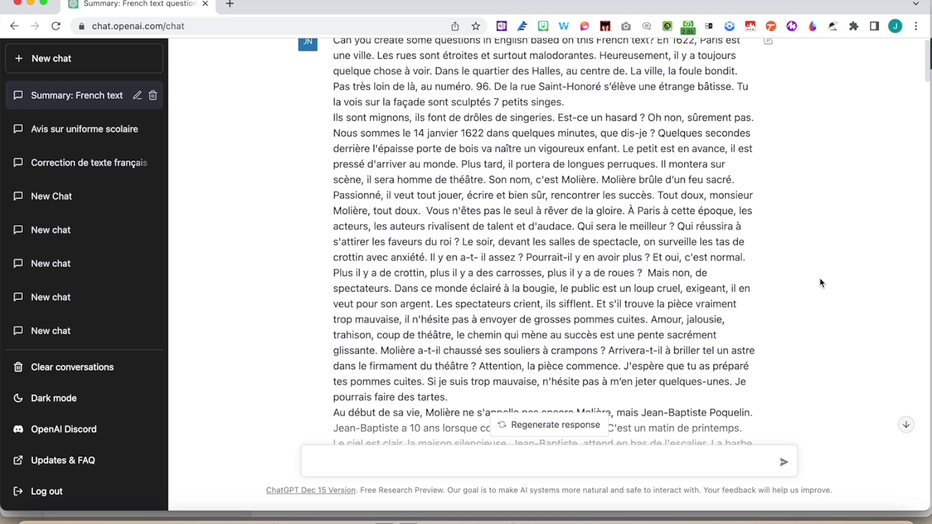
scroll(820, 283, "down", 10)
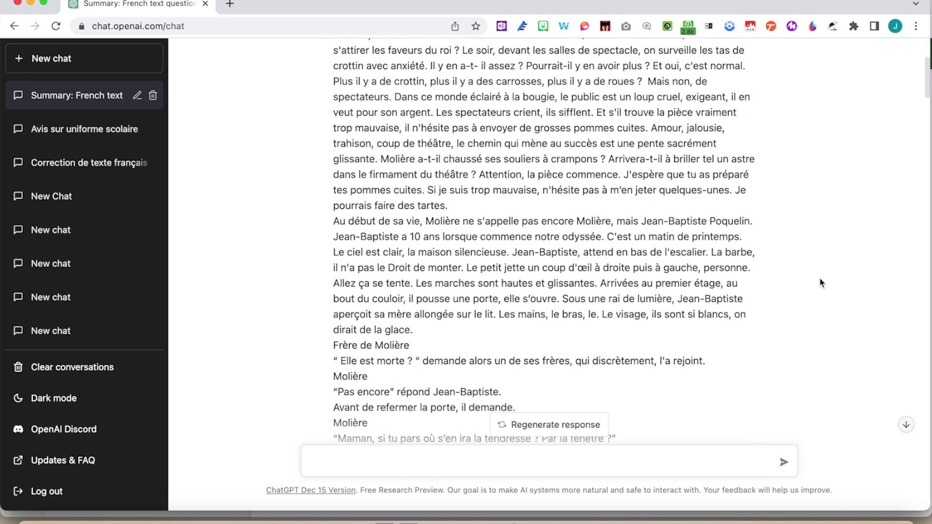
scroll(820, 283, "down", 2)
scroll(820, 283, "up", 10)
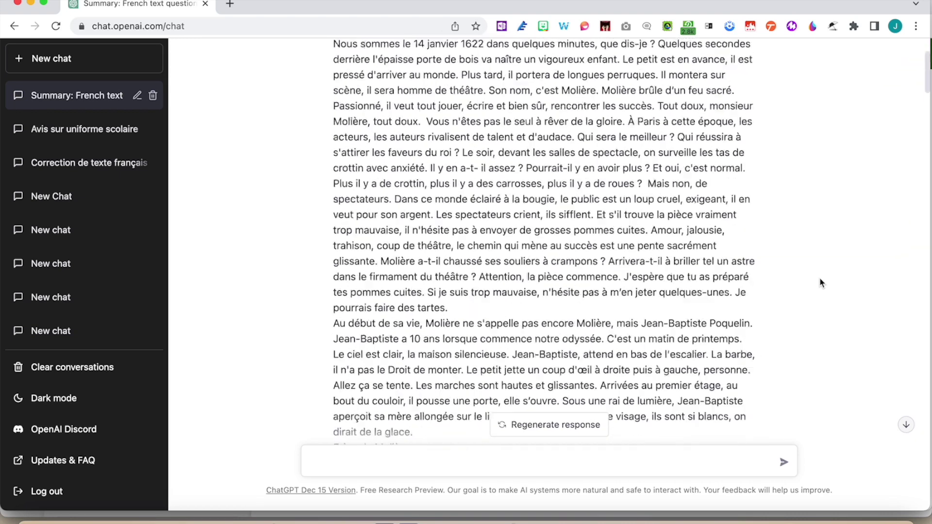